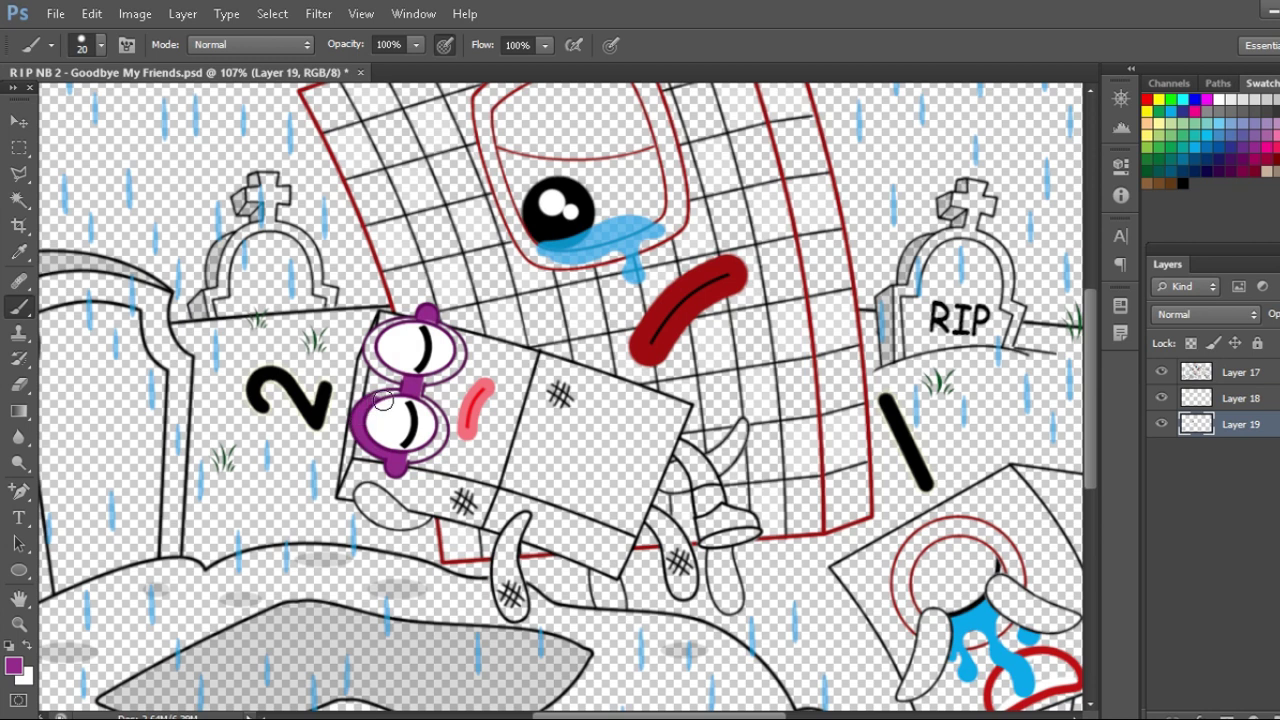
- Fill the lying two-block character's glasses frame, hands and leg with purple
drag(435, 418, 432, 446)
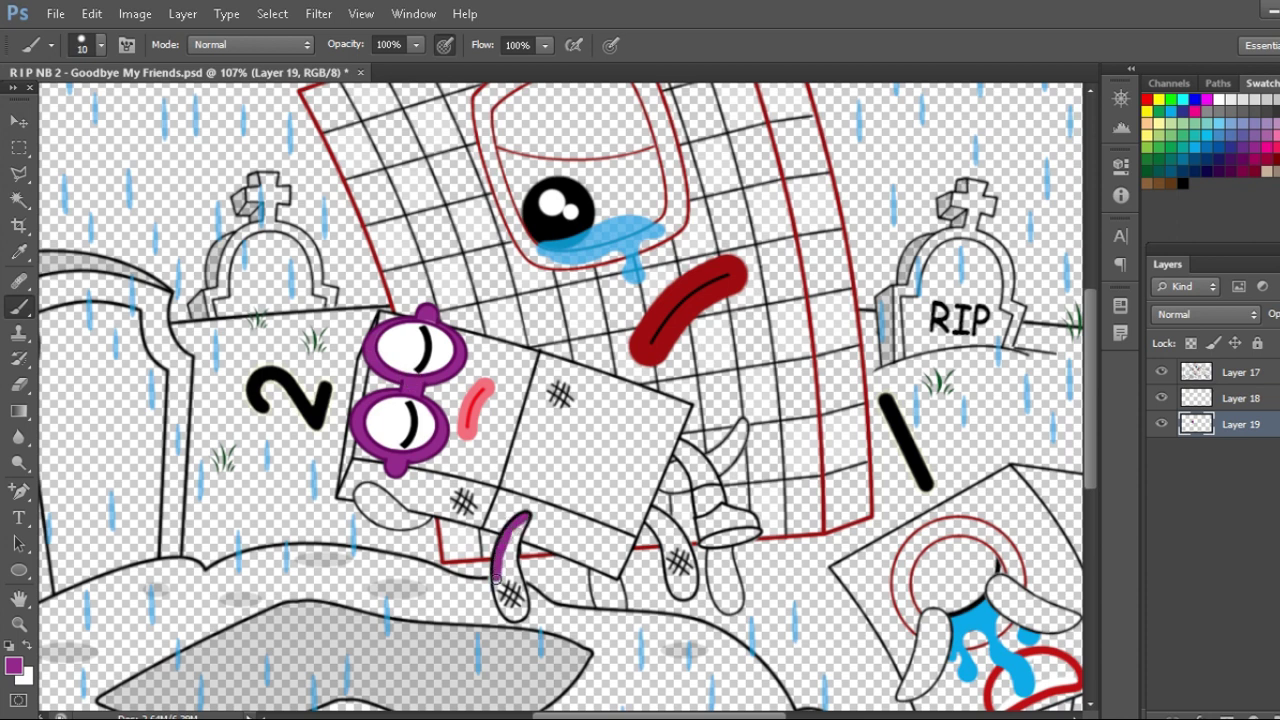
key(bracketright)
drag(512, 532, 508, 598)
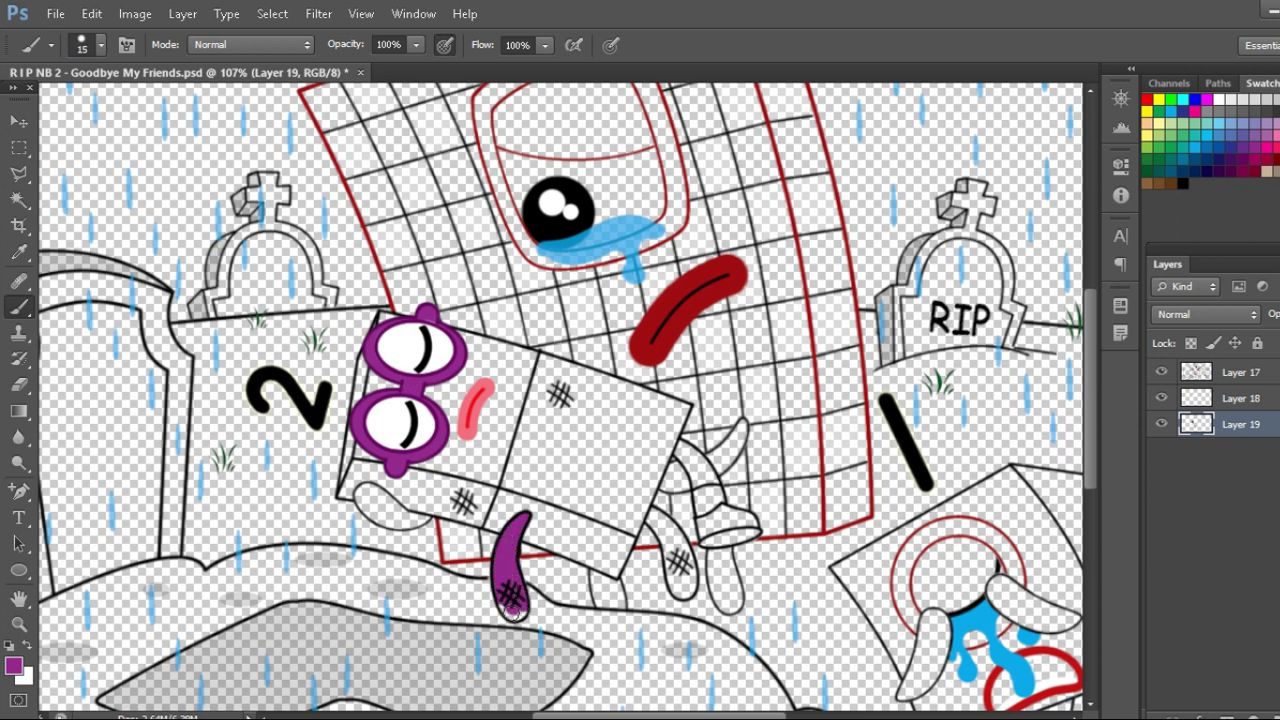
mouse_move(673, 532)
mouse_down()
mouse_move(683, 590)
mouse_move(652, 521)
mouse_up()
drag(678, 446, 697, 478)
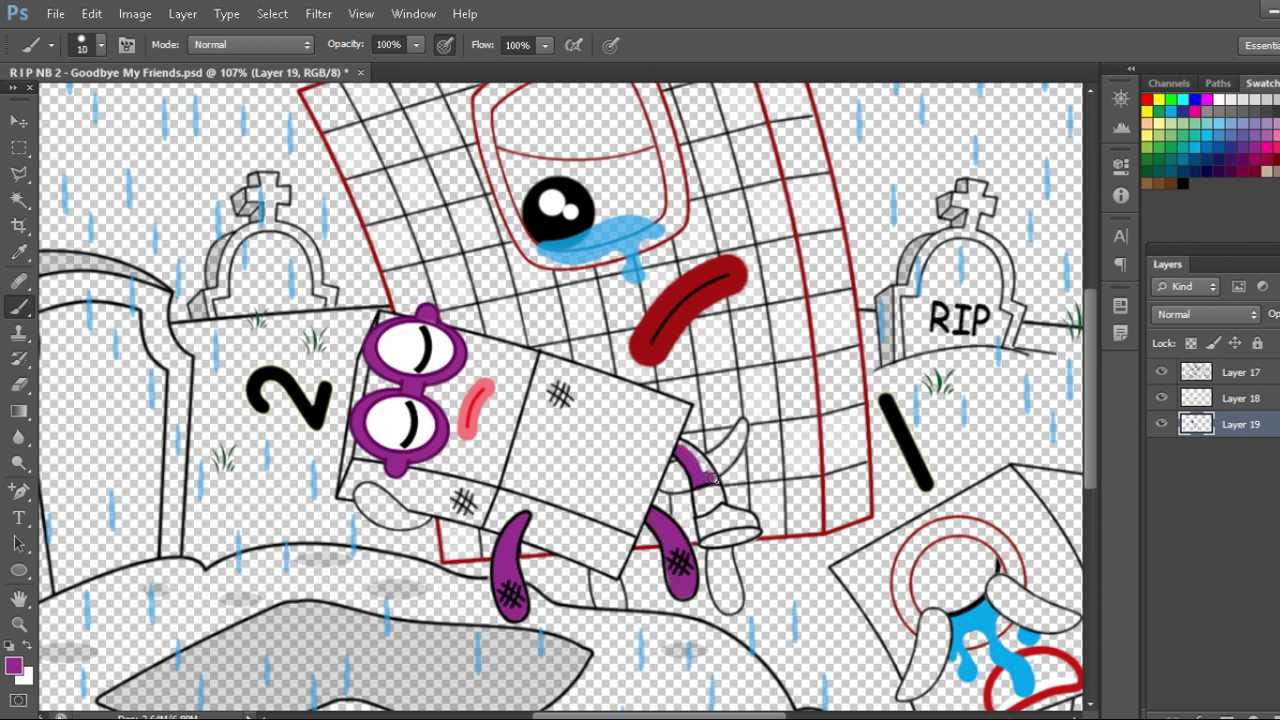
- Paint the lying character's two-block body orange on a new layer placed beneath the purple parts
key(ctrl+shift+alt+n)
drag(1240, 424, 1240, 460)
click(1278, 135)
click(13, 666)
click(1094, 263)
click(1274, 250)
mouse_move(343, 492)
mouse_down()
mouse_move(375, 315)
mouse_move(686, 404)
mouse_move(631, 543)
mouse_move(579, 557)
mouse_move(411, 508)
mouse_move(380, 479)
mouse_move(348, 494)
mouse_move(381, 351)
mouse_move(368, 463)
mouse_move(609, 555)
mouse_move(673, 413)
mouse_move(444, 348)
mouse_move(433, 376)
mouse_move(631, 433)
mouse_move(463, 504)
mouse_move(447, 451)
mouse_up()
key(bracketright)
- Fill the lying character's shoe with the same orange
scroll(722, 514, up, 2)
key(bracketleft)
key(bracketleft)
key(bracketleft)
mouse_move(695, 524)
mouse_down()
mouse_move(718, 549)
mouse_move(759, 534)
mouse_move(702, 549)
mouse_move(745, 528)
mouse_up()
key(bracketright)
key(bracketright)
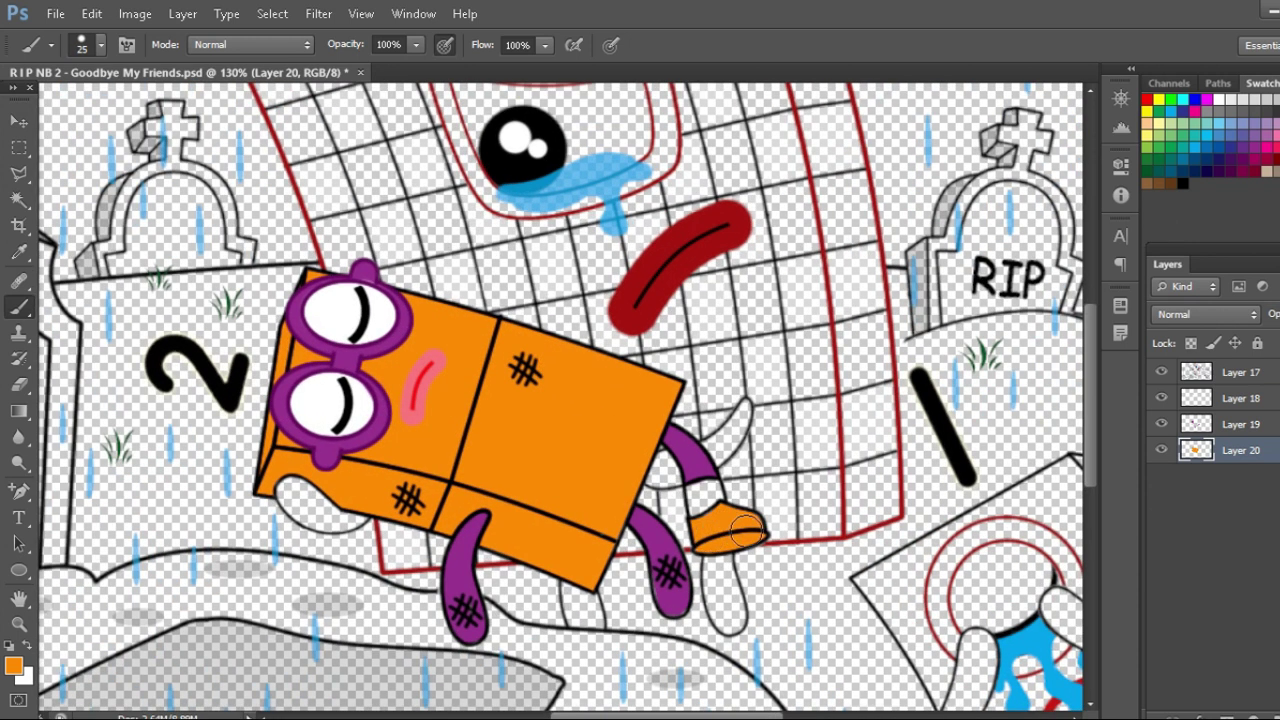
- Shade the orange body's narrow side faces and the sole of the shoe with translucent black on a new layer
click(1227, 716)
key(d)
key(bracketleft)
key(bracketleft)
key(bracketleft)
drag(292, 320, 266, 488)
mouse_move(407, 501)
mouse_down()
mouse_move(449, 530)
mouse_move(480, 510)
mouse_up()
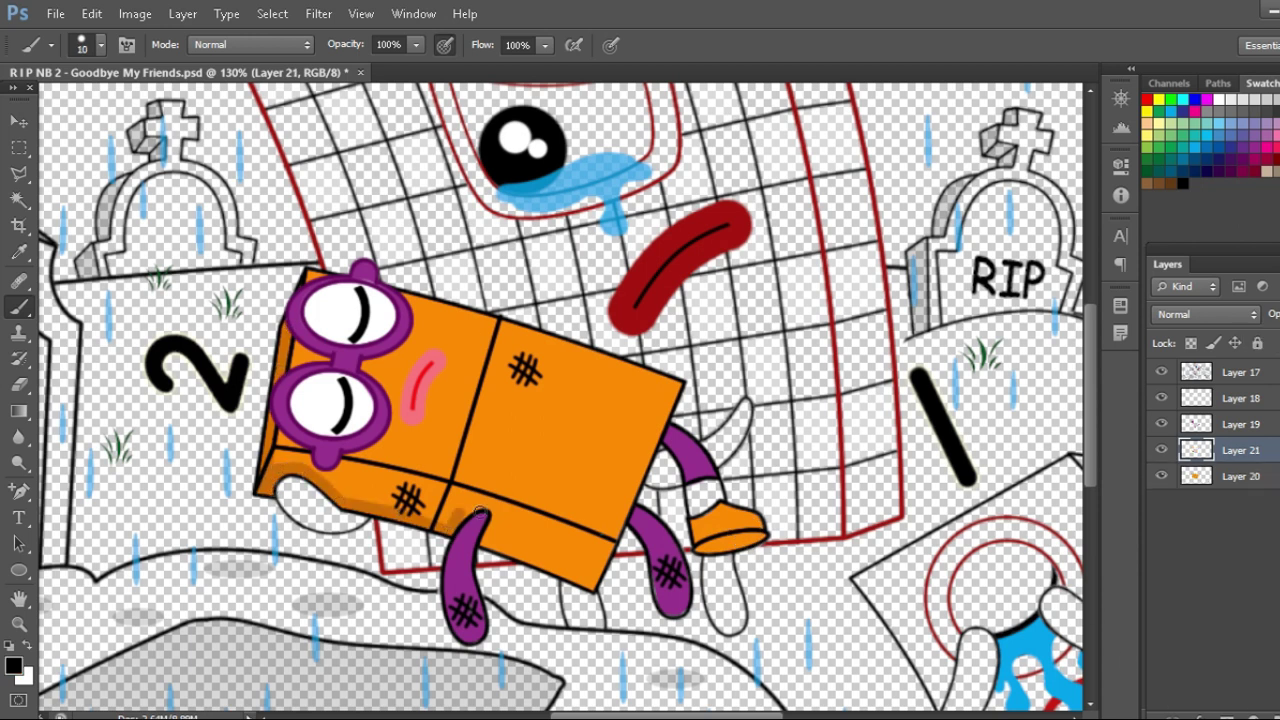
mouse_move(550, 568)
mouse_down()
mouse_move(610, 546)
mouse_move(512, 503)
mouse_move(276, 453)
mouse_move(437, 514)
mouse_move(467, 506)
mouse_move(468, 519)
mouse_move(586, 568)
mouse_move(495, 515)
mouse_up()
key(bracketright)
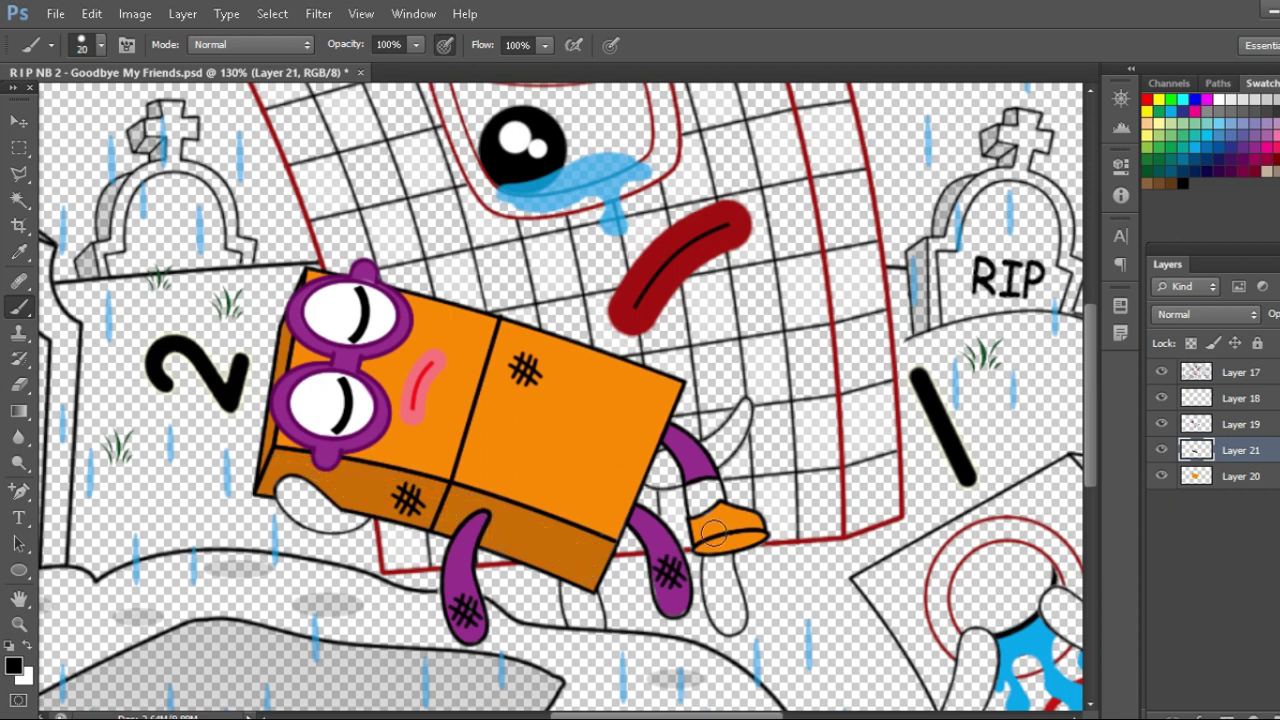
drag(756, 540, 708, 549)
- Paint the sock above the orange shoe white on a new layer beneath the orange layer
click(1243, 482)
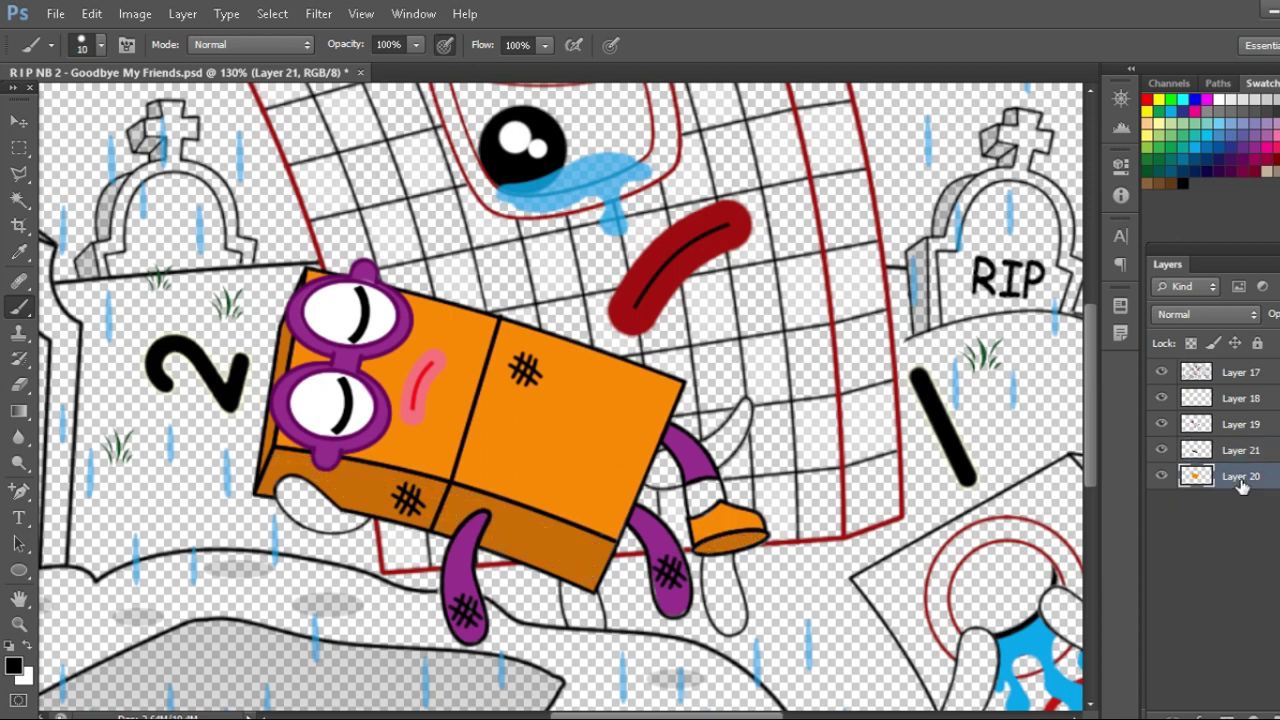
key(ctrl+shift+alt+n)
drag(1243, 482, 1265, 528)
drag(695, 494, 719, 512)
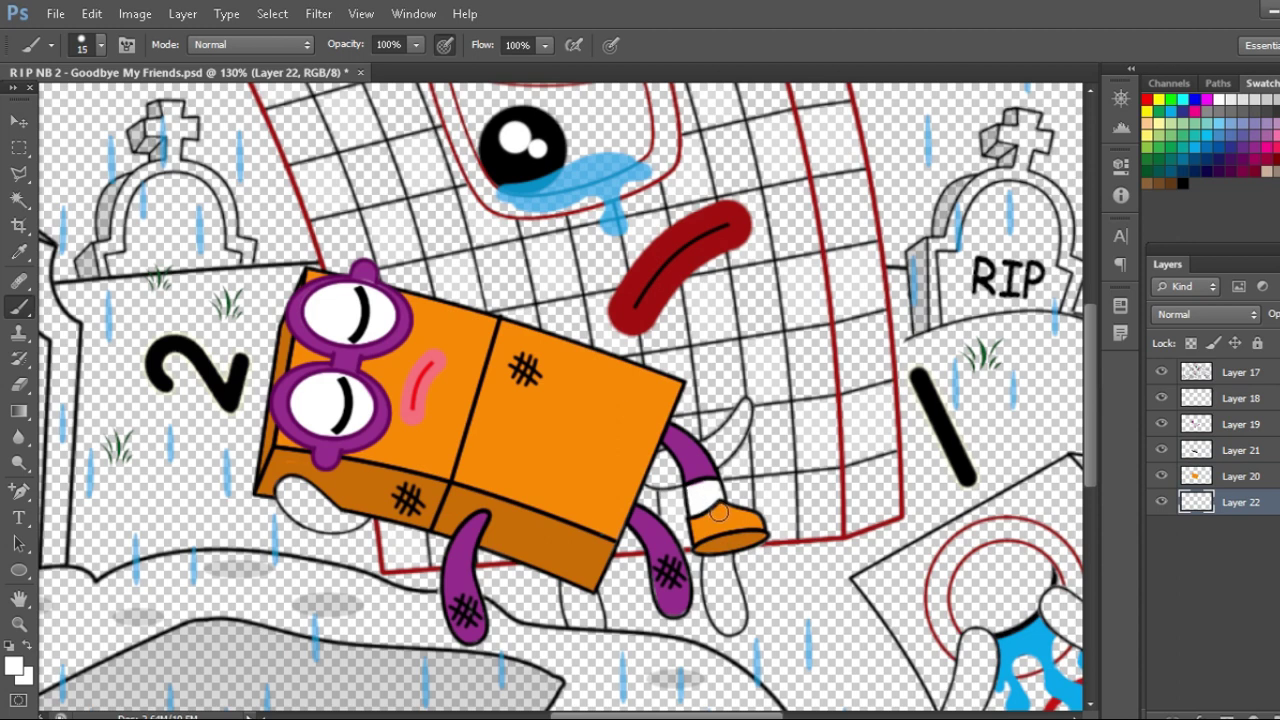
- Merge the orange character's colour and shading layers down into a single layer
click(1262, 398)
key(ctrl+e)
key(ctrl+e)
key(ctrl+e)
key(ctrl+e)
- Paint the upper eyelid of the large gridded block's eye red
scroll(565, 140, down, 4)
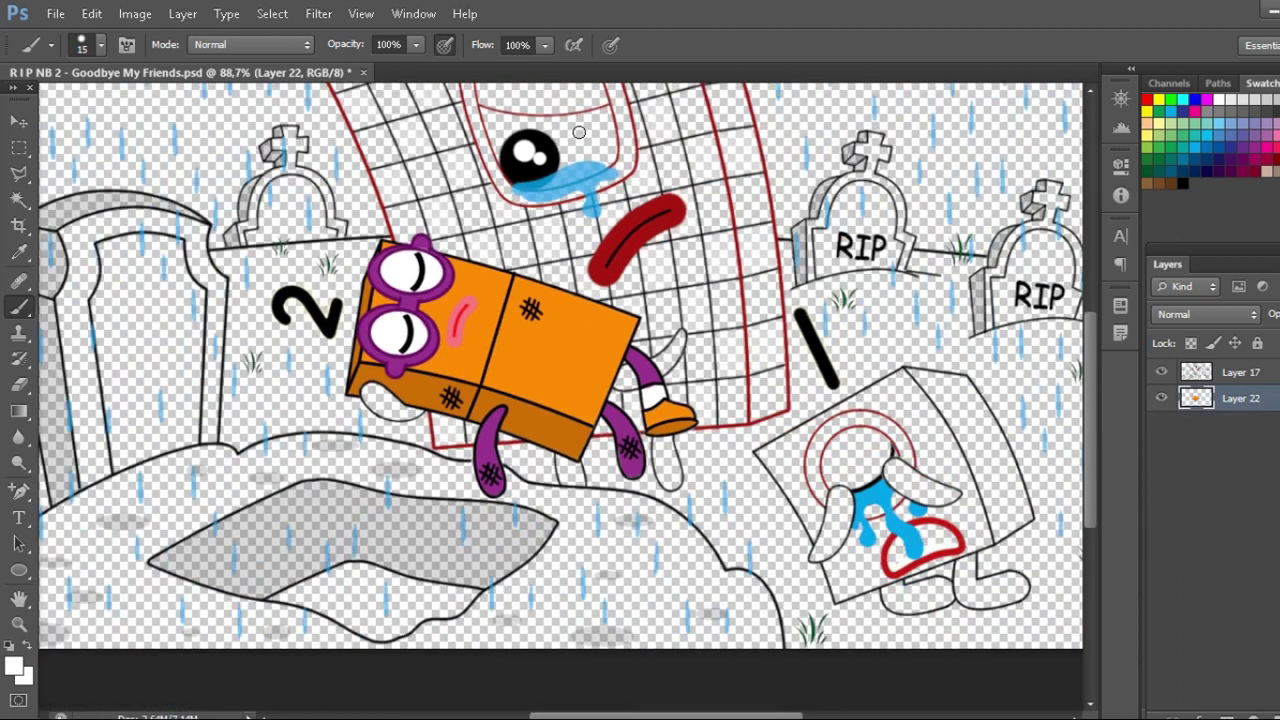
scroll(609, 117, up, 2)
click(1275, 99)
click(14, 666)
key(Return)
key(b)
mouse_move(440, 192)
mouse_down()
mouse_move(465, 216)
mouse_move(598, 206)
mouse_move(453, 193)
mouse_move(468, 172)
mouse_move(530, 150)
mouse_move(578, 193)
mouse_move(472, 200)
mouse_move(562, 174)
mouse_up()
- Paint the frame around the large block's eye in a deeper red, adding a new layer beneath the orange character's layer
click(14, 666)
click(1104, 313)
key(Return)
mouse_move(606, 238)
mouse_down()
mouse_move(599, 180)
mouse_move(568, 128)
mouse_up()
click(1279, 717)
drag(1202, 398, 1200, 466)
key(bracketright)
key(bracketright)
mouse_move(430, 168)
mouse_down()
mouse_move(492, 127)
mouse_move(565, 120)
mouse_up()
key(bracketleft)
mouse_move(599, 190)
mouse_down()
mouse_move(620, 288)
mouse_move(583, 311)
mouse_move(485, 327)
mouse_up()
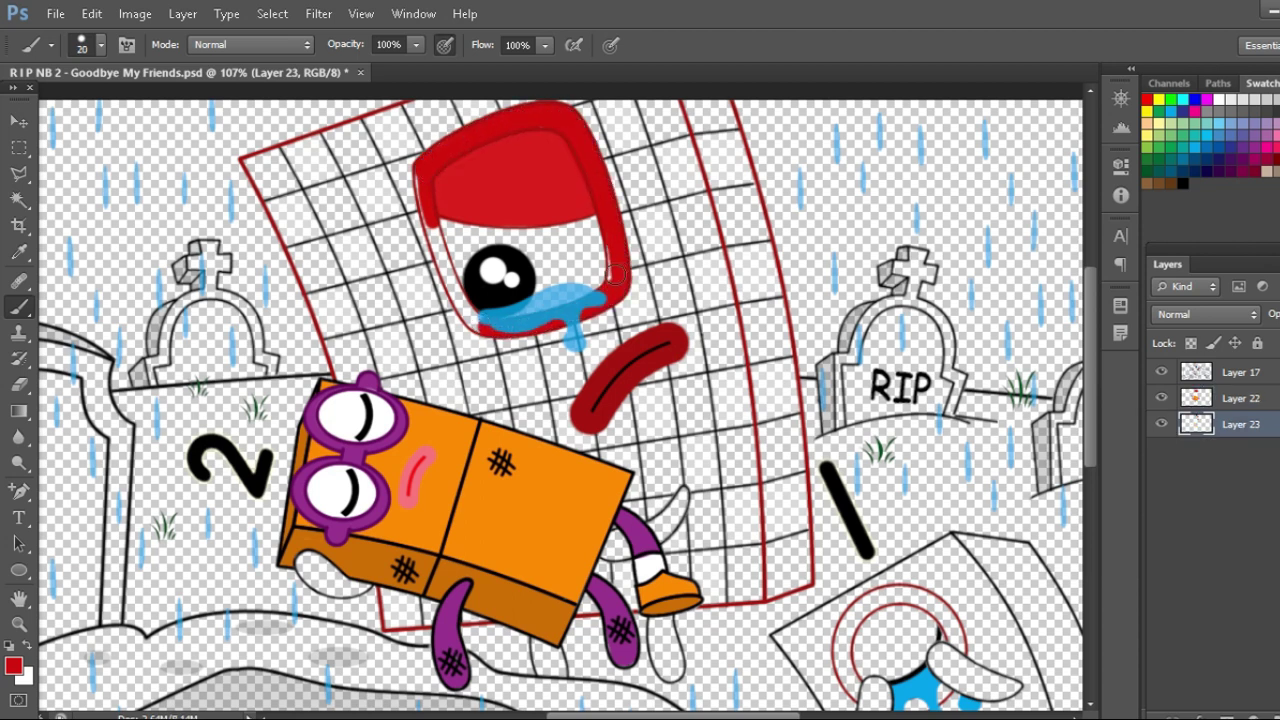
key(bracketleft)
drag(428, 213, 481, 318)
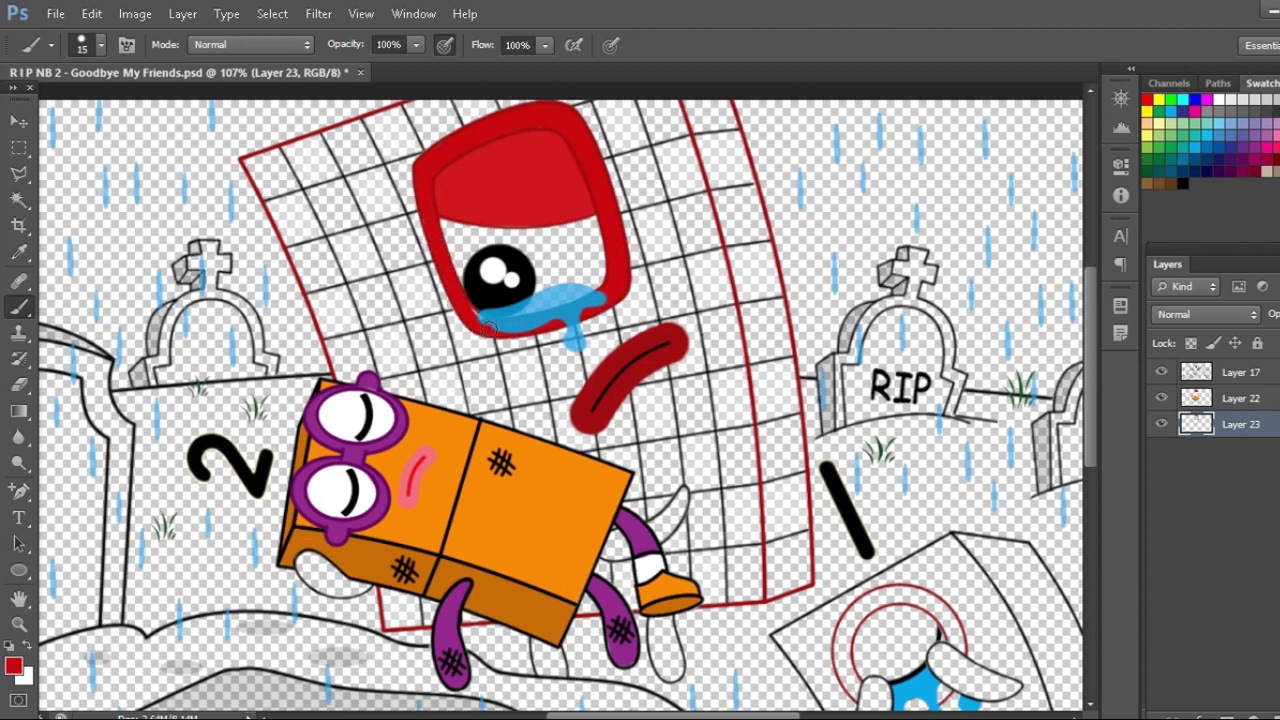
- Fill the large block's visible hands and legs around the orange character with dark red
drag(685, 494, 665, 520)
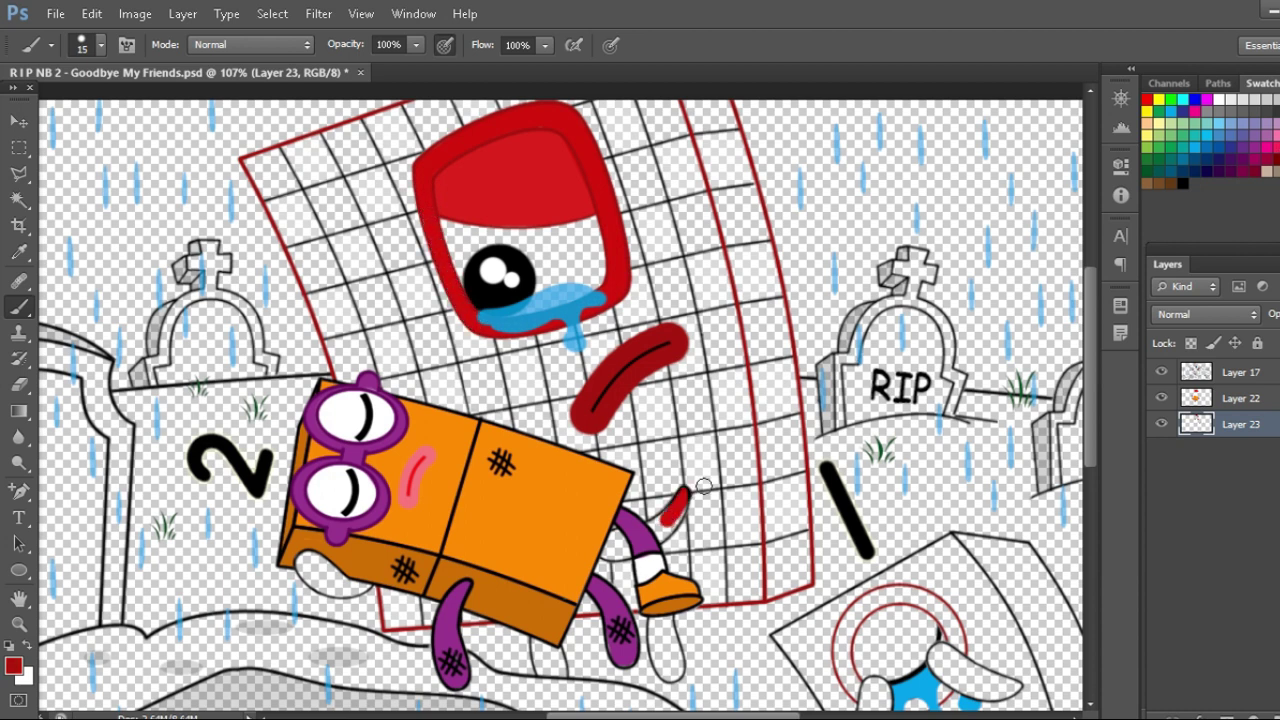
key(bracketright)
click(611, 547)
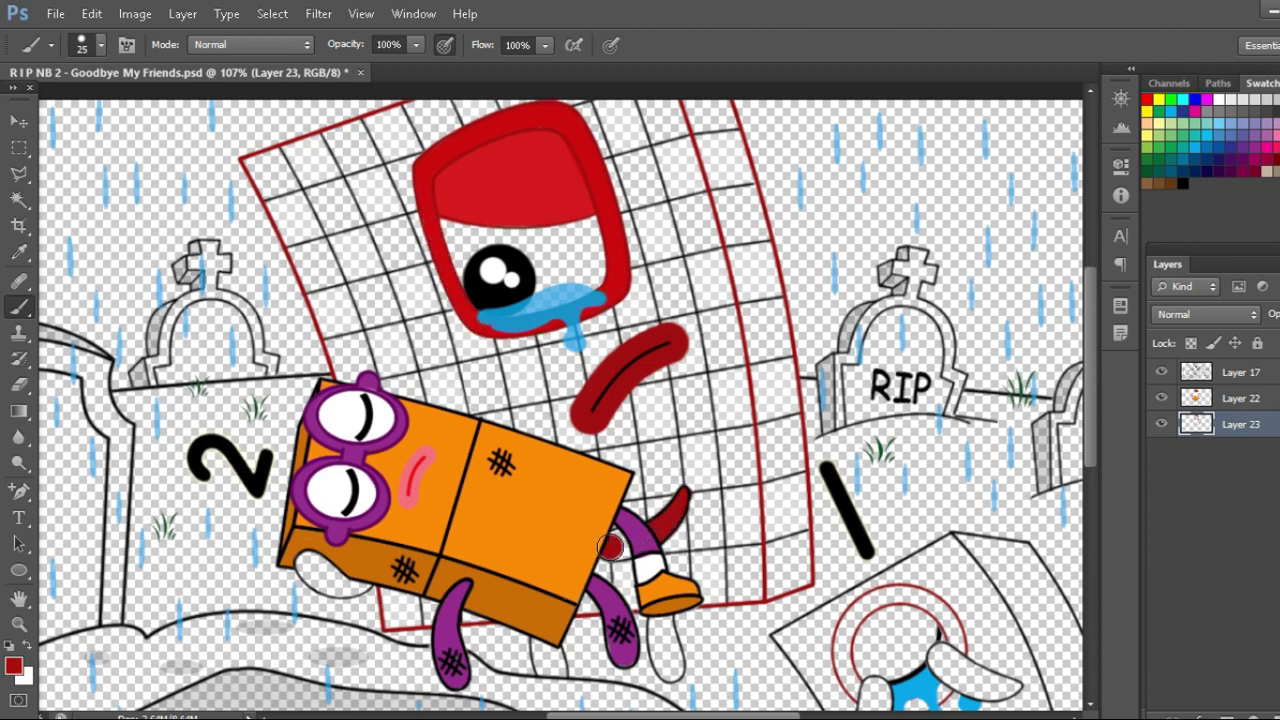
mouse_move(300, 558)
mouse_down()
mouse_move(330, 585)
mouse_move(360, 572)
mouse_move(335, 565)
mouse_up()
key(bracketleft)
drag(546, 662, 556, 660)
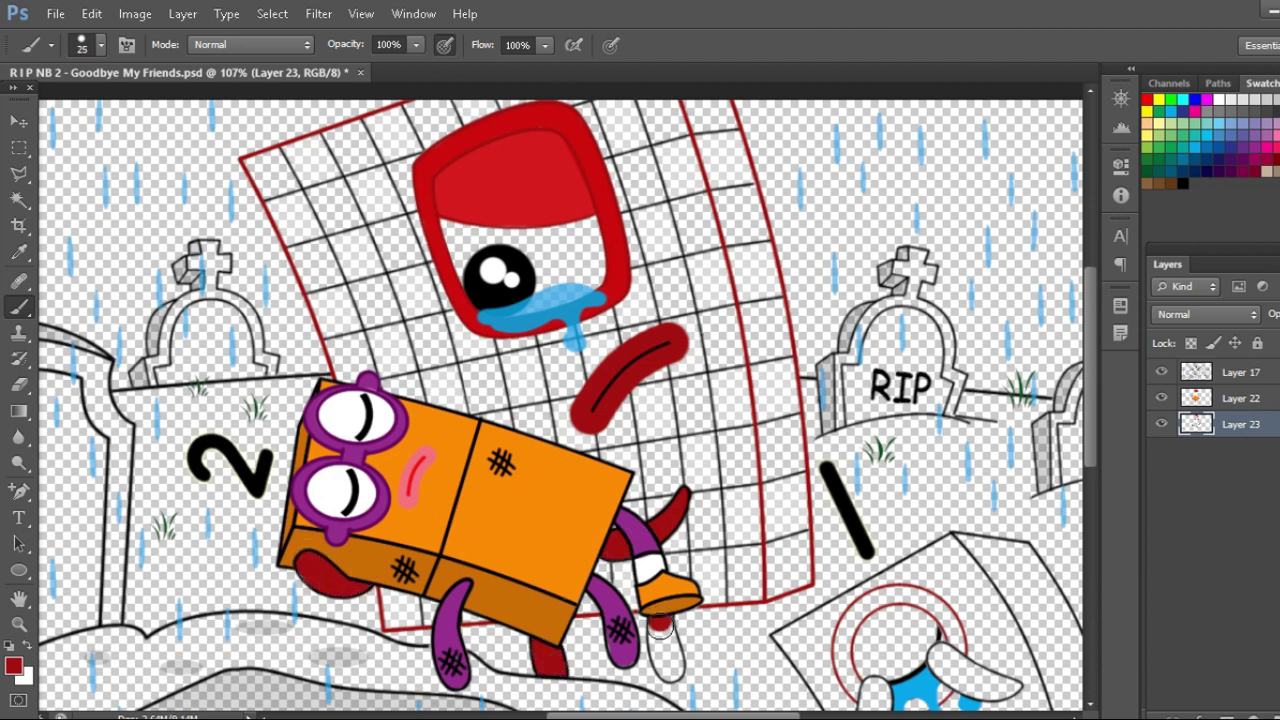
drag(660, 625, 668, 662)
- Paint the white of the large block's eye on a new layer beneath the red parts
click(1218, 100)
ctrl+click(1277, 716)
key(bracketright)
key(bracketright)
key(bracketright)
key(bracketright)
key(bracketright)
mouse_move(463, 244)
mouse_down()
mouse_move(582, 250)
mouse_move(546, 243)
mouse_up()
- Paint the large block's gridded body bright red on a new layer at the bottom of the stack
key(ctrl+shift+alt+n)
key(bracketleft)
key(bracketleft)
key(bracketleft)
click(1147, 99)
mouse_move(248, 158)
mouse_down()
mouse_move(314, 291)
mouse_move(392, 598)
mouse_move(590, 605)
mouse_move(797, 552)
mouse_up()
mouse_move(797, 480)
mouse_down()
mouse_move(787, 354)
mouse_move(727, 113)
mouse_move(762, 504)
mouse_move(662, 205)
mouse_move(640, 480)
mouse_move(530, 330)
mouse_move(458, 140)
mouse_move(350, 165)
mouse_move(325, 190)
mouse_move(440, 420)
mouse_move(470, 280)
mouse_up()
scroll(750, 195, down, 1)
key(bracketright)
key(bracketright)
key(bracketright)
key(bracketright)
key(bracketright)
key(bracketright)
key(bracketright)
key(bracketright)
key(bracketright)
- Shade the narrow side face of the large red block with translucent black on a new layer above the red
key(ctrl+shift+alt+n)
key(d)
key(bracketleft)
key(bracketleft)
key(bracketleft)
key(bracketleft)
drag(708, 100, 760, 298)
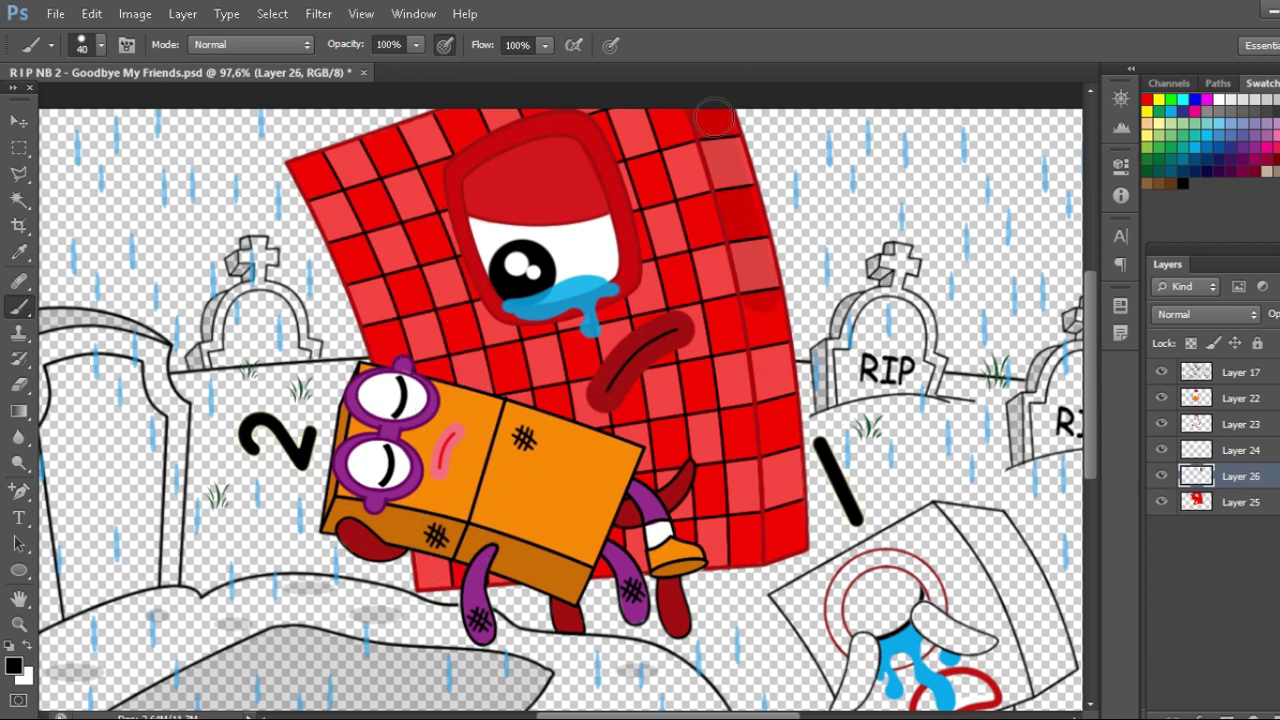
drag(773, 352, 790, 555)
key(bracketleft)
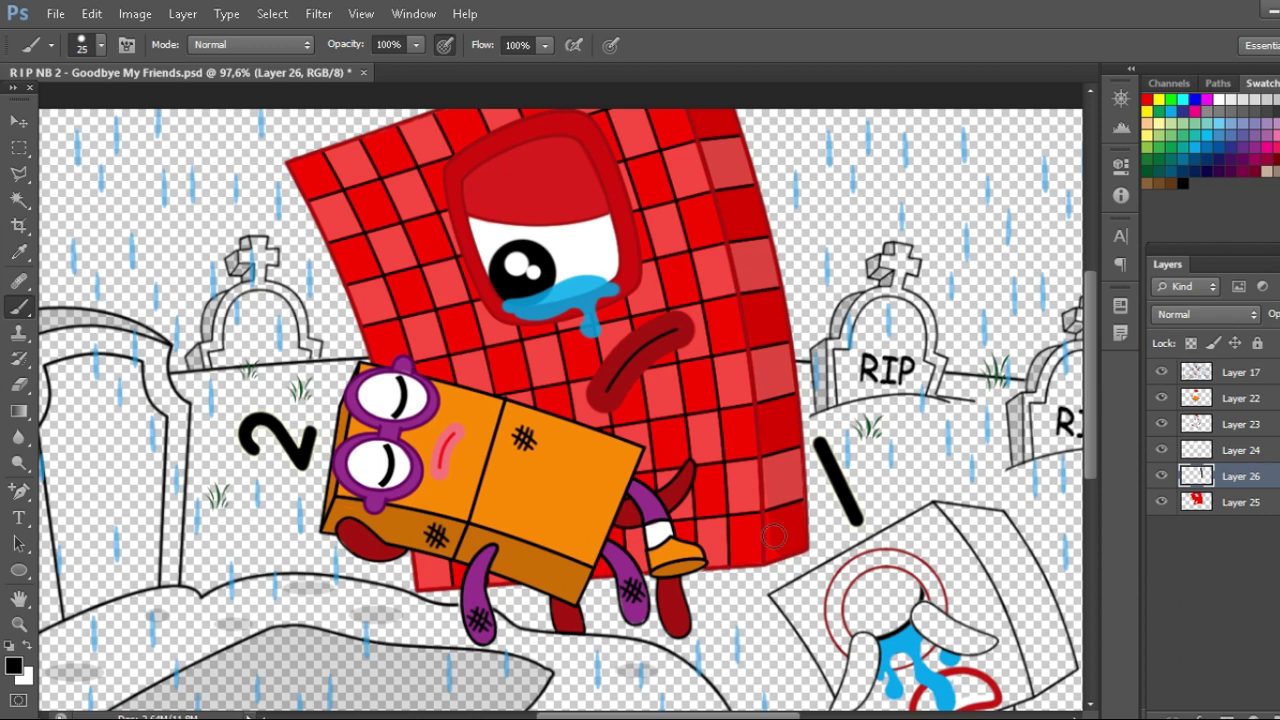
- Merge all colour layers of the orange character and the large red block into one layer
click(1228, 398)
key(ctrl+e)
key(ctrl+e)
key(ctrl+e)
key(ctrl+e)
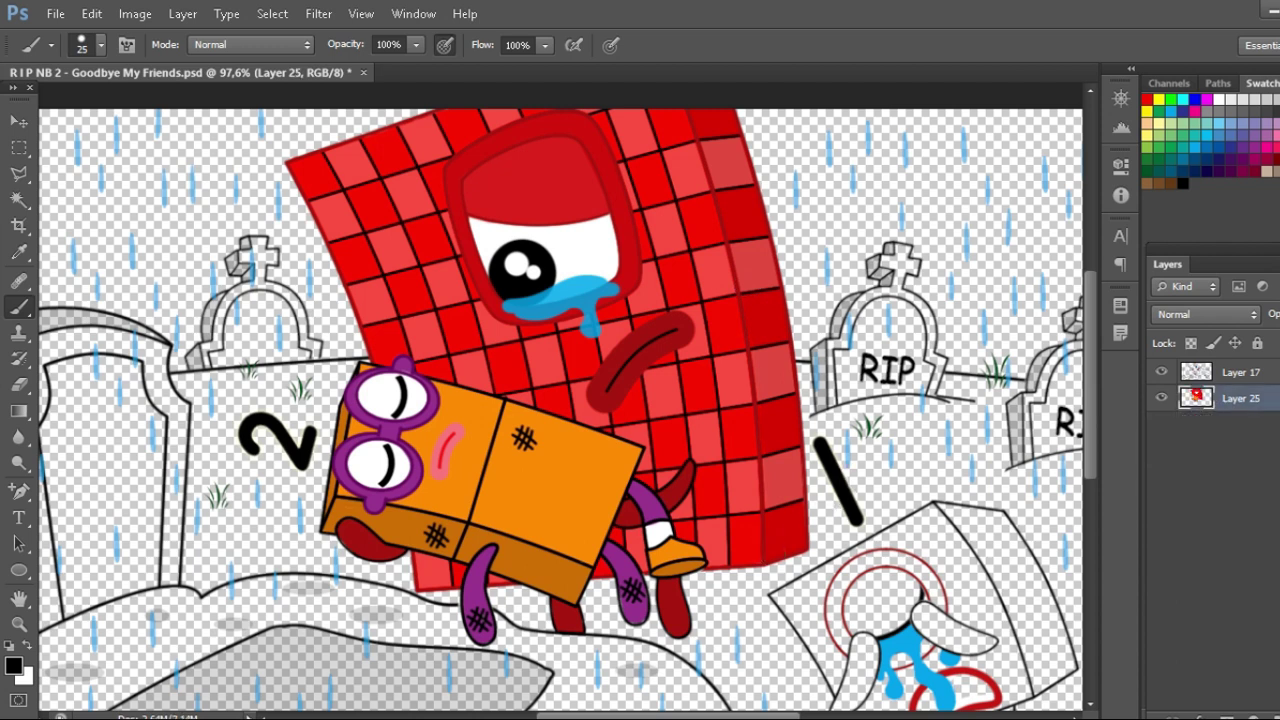
- Fill both arms of the small crying block with dark red
click(1275, 149)
scroll(842, 637, up, 2)
drag(740, 545, 753, 486)
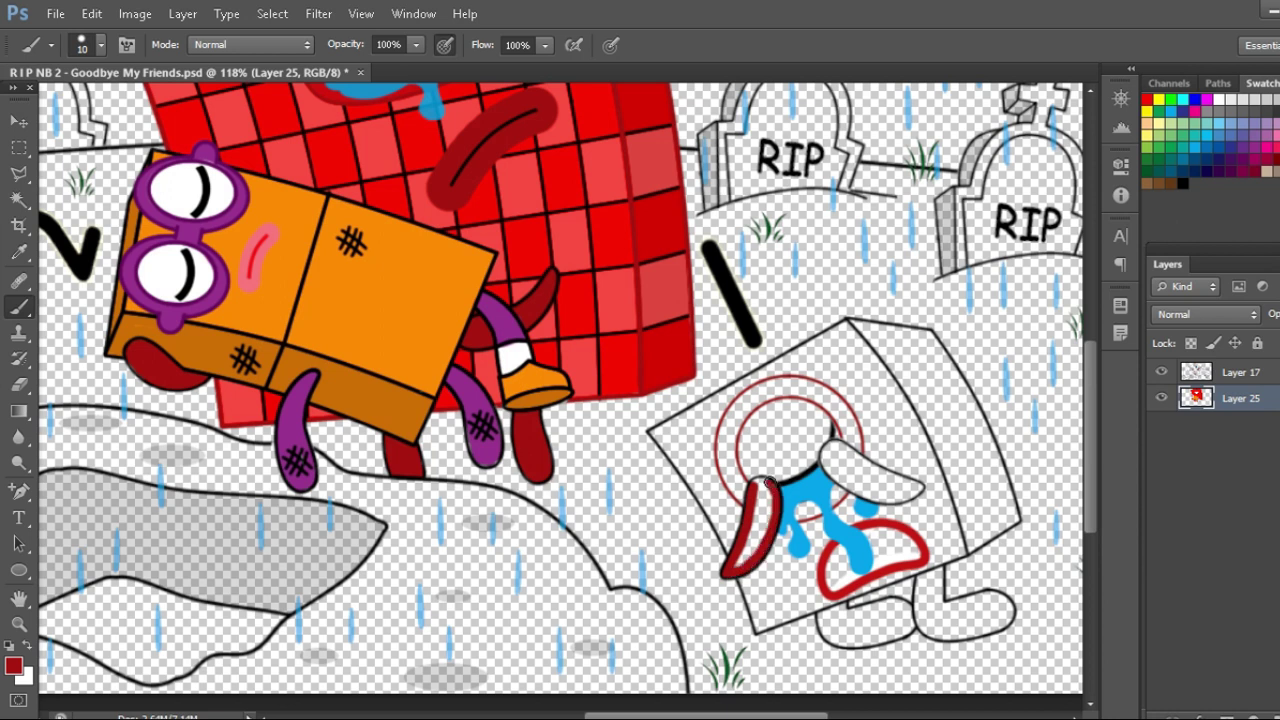
key(bracketright)
key(bracketright)
drag(758, 494, 736, 570)
mouse_move(836, 458)
mouse_down()
mouse_move(868, 481)
mouse_move(857, 465)
mouse_move(915, 489)
mouse_up()
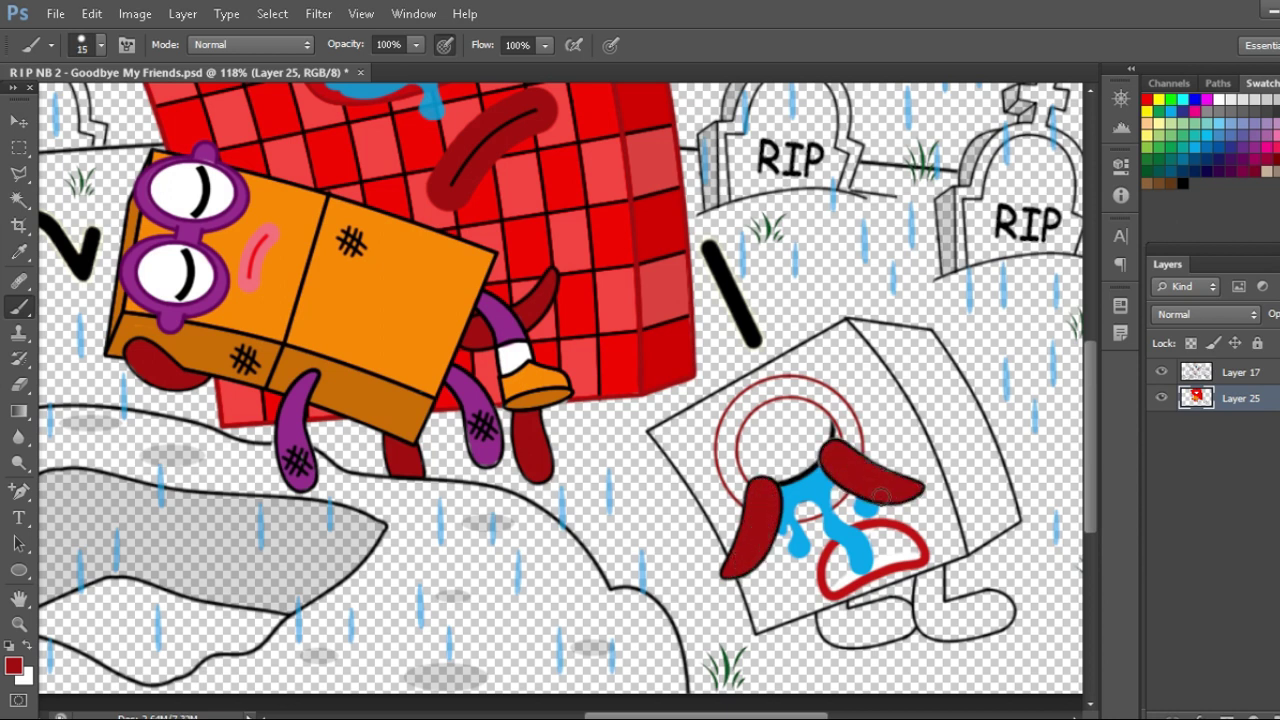
- Fill the crying block's legs and feet with dark red and the inside of its mouth with black
mouse_move(925, 580)
mouse_down()
mouse_move(924, 634)
mouse_move(1005, 617)
mouse_move(933, 583)
mouse_move(955, 618)
mouse_move(995, 614)
mouse_up()
key(])
key(])
mouse_move(827, 635)
mouse_down()
mouse_move(906, 631)
mouse_move(912, 609)
mouse_move(861, 609)
mouse_move(837, 629)
mouse_move(898, 612)
mouse_up()
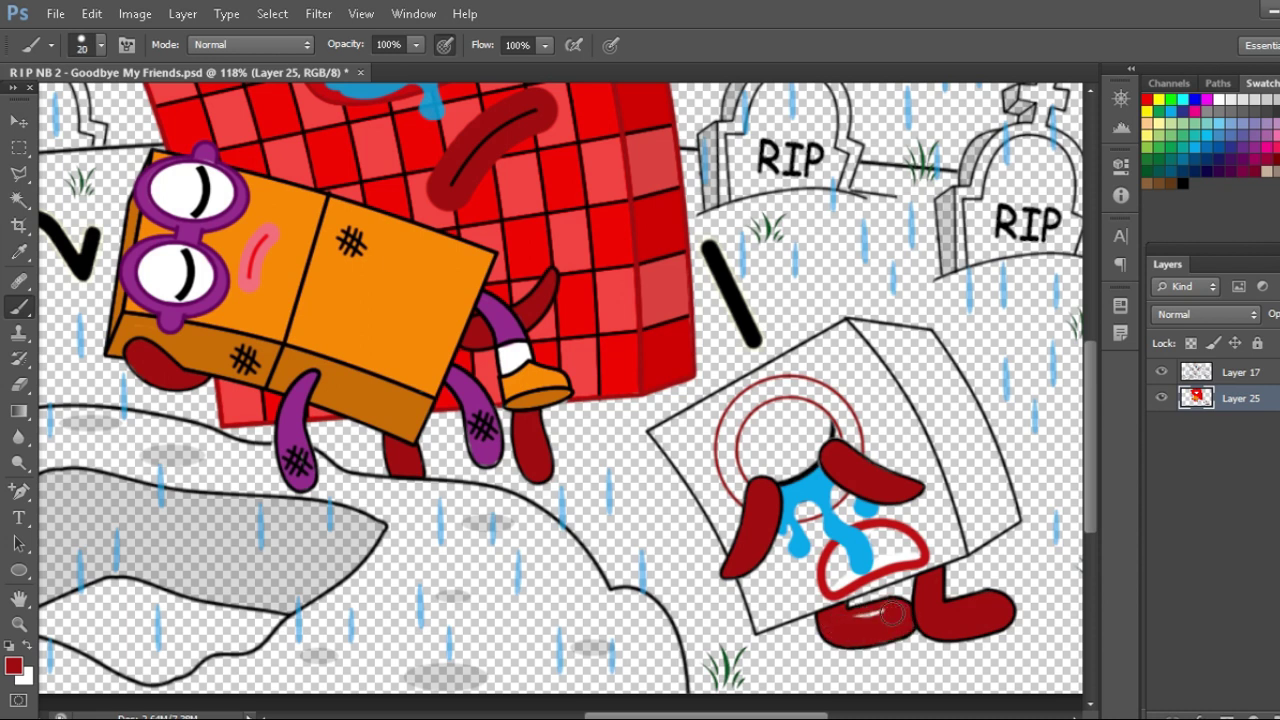
key(d)
mouse_move(845, 560)
mouse_down()
mouse_move(835, 580)
mouse_move(845, 550)
mouse_move(868, 546)
mouse_up()
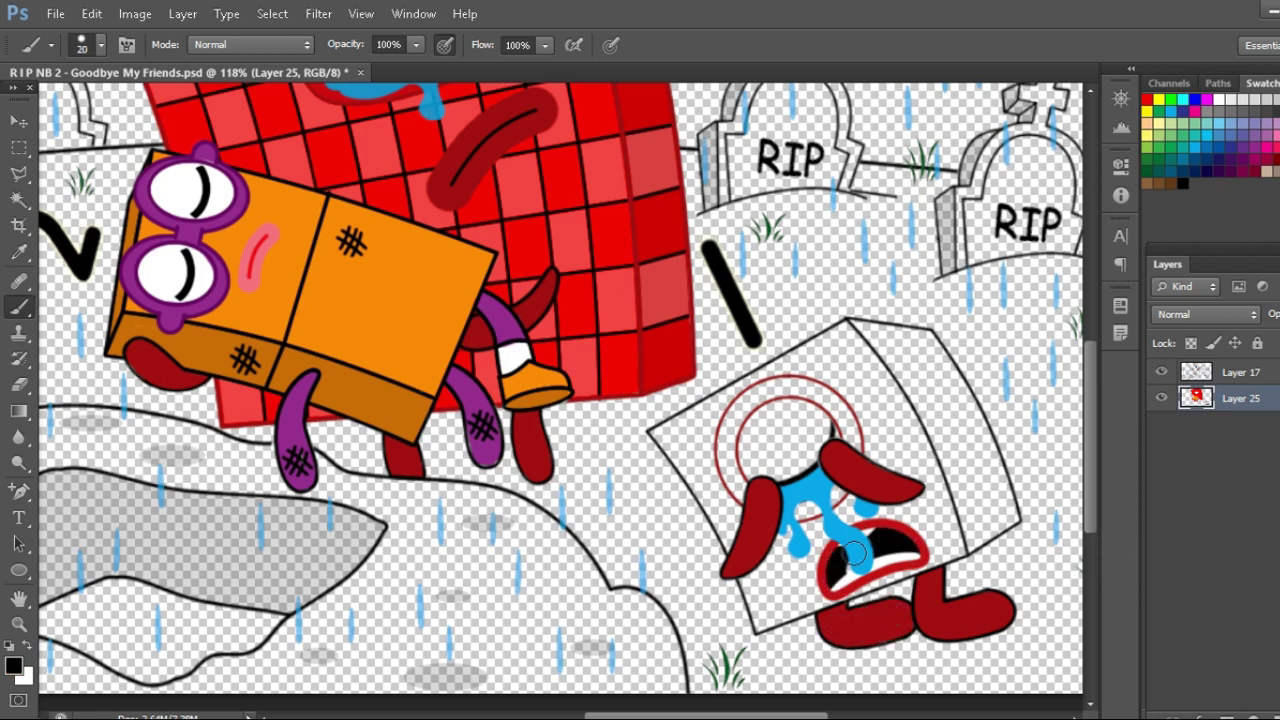
- Paint the crying block's round closed eye red on a new layer beneath the merged colours
key(ctrl+alt+shift+n)
key(ctrl+bracketleft)
click(14, 666)
click(1069, 329)
key(Return)
key(bracketright)
key(bracketright)
key(bracketright)
key(bracketright)
key(bracketright)
key(bracketright)
key(bracketright)
key(bracketright)
key(bracketright)
click(790, 450)
- Darken the outer ring of the crying block's eye with translucent black on a new layer
key(bracketleft)
key(bracketleft)
key(ctrl+shift+alt+n)
key(d)
key(bracketleft)
key(bracketleft)
key(bracketleft)
key(bracketleft)
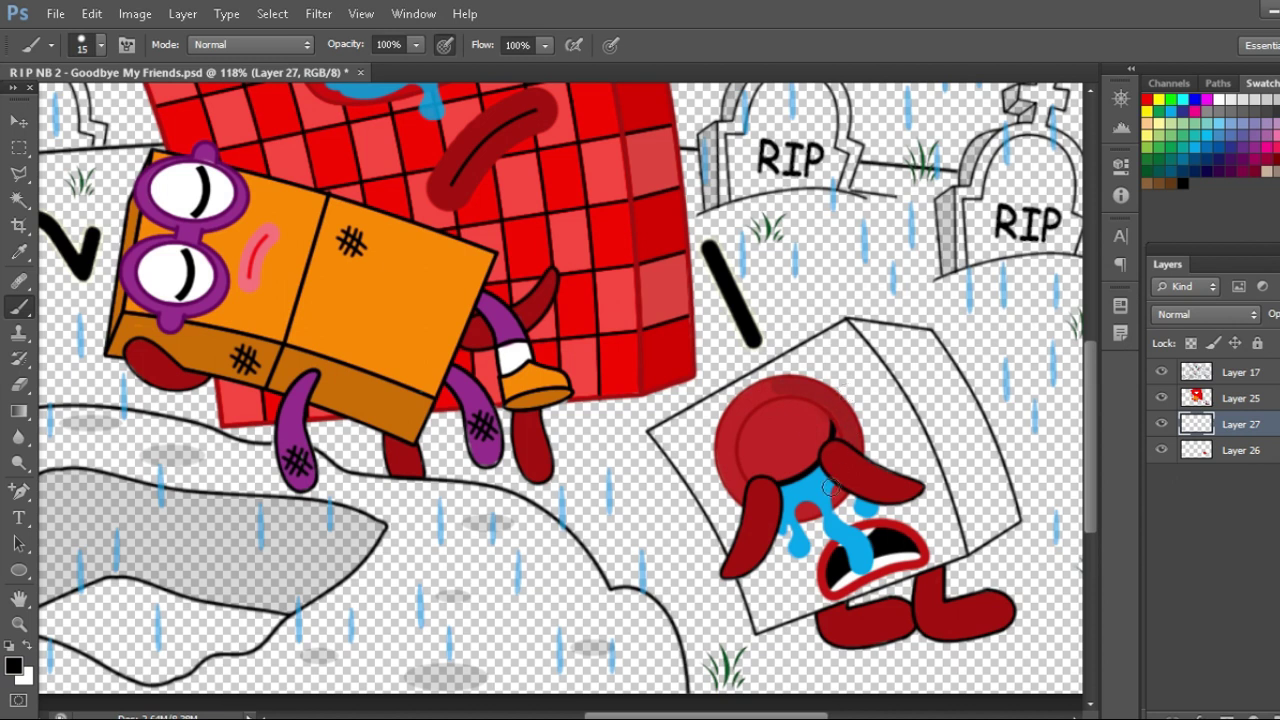
scroll(770, 390, up, 3)
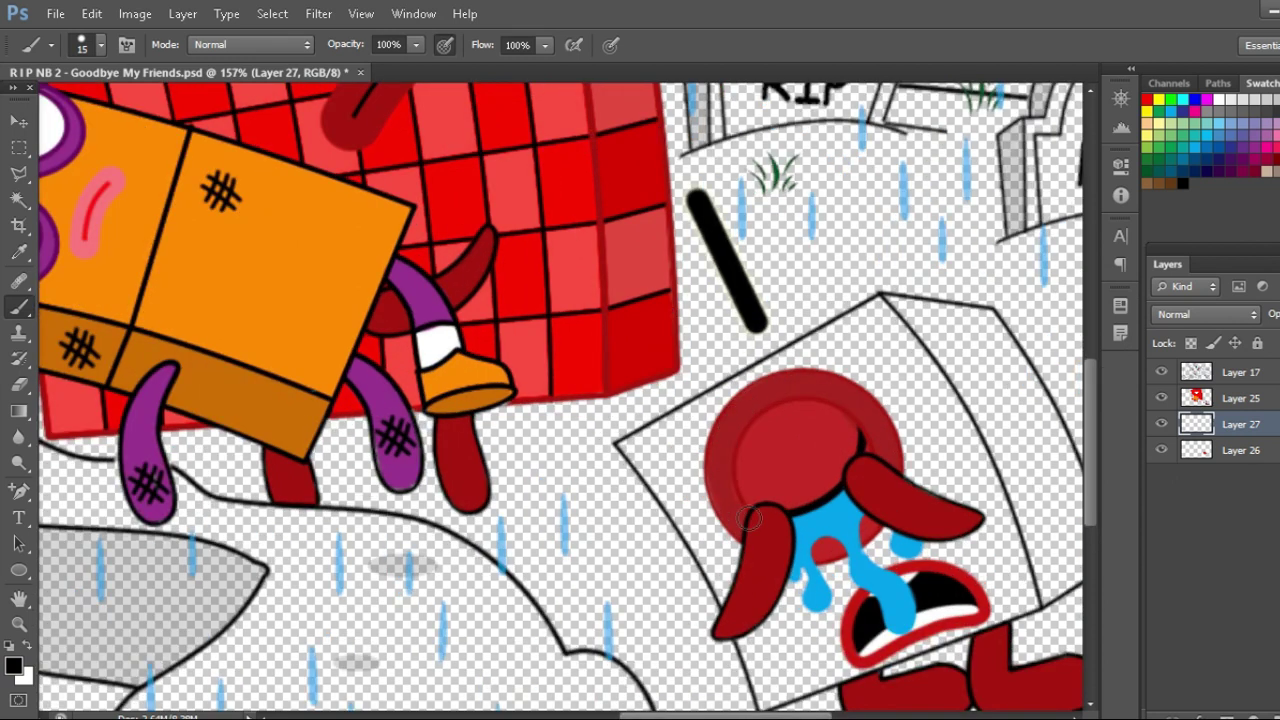
key(e)
drag(1279, 314, 1279, 338)
- Outline the small crying block's body with bright red straight strokes on a new layer beneath the other colour layers
click(1275, 450)
key(ctrl+shift+alt+n)
drag(1275, 450, 1275, 537)
click(1147, 99)
click(20, 307)
drag(623, 445, 626, 446)
shift+click(883, 304)
shift+click(991, 318)
shift+click(1040, 392)
shift+click(1070, 458)
scroll(943, 471, down, 2)
shift+click(1073, 541)
shift+click(1021, 573)
shift+click(794, 661)
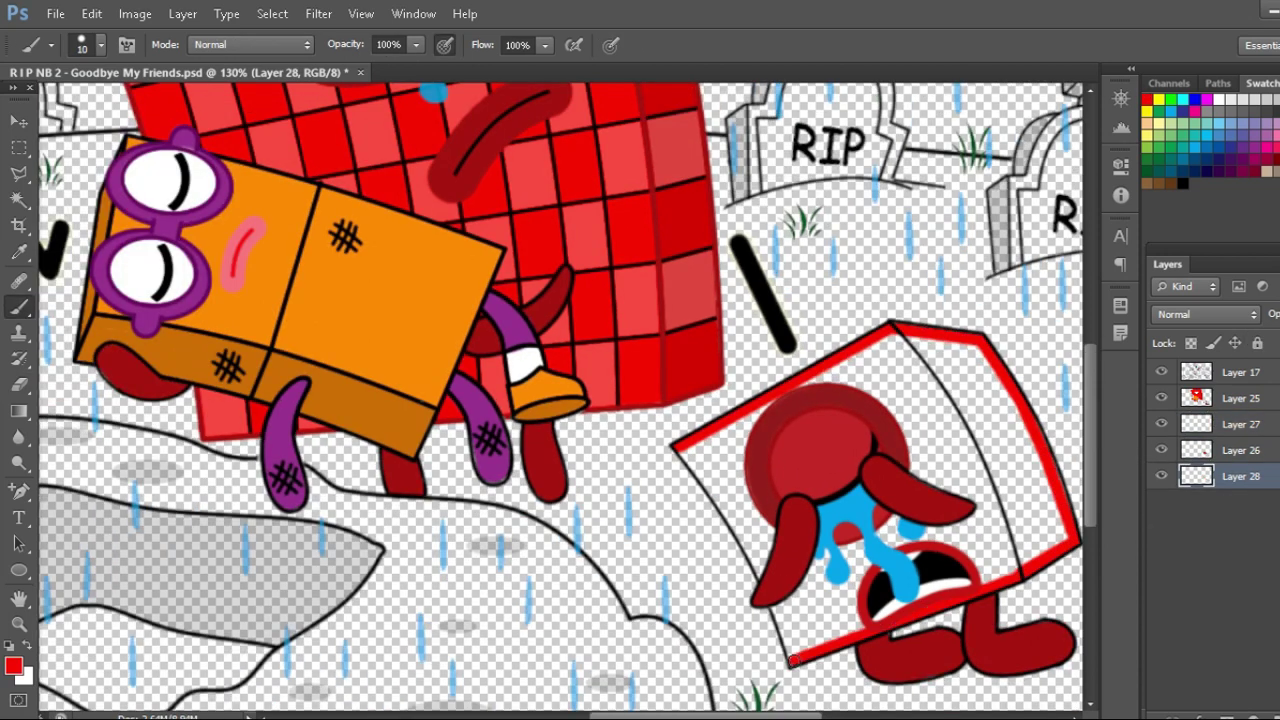
shift+click(773, 608)
shift+click(751, 555)
shift+click(718, 501)
shift+click(683, 450)
- Fill the inside of the small crying block's outlined body with red using progressively larger brushes
key(bracketright)
key(bracketright)
click(706, 454)
shift+click(893, 352)
shift+click(965, 358)
shift+click(1012, 436)
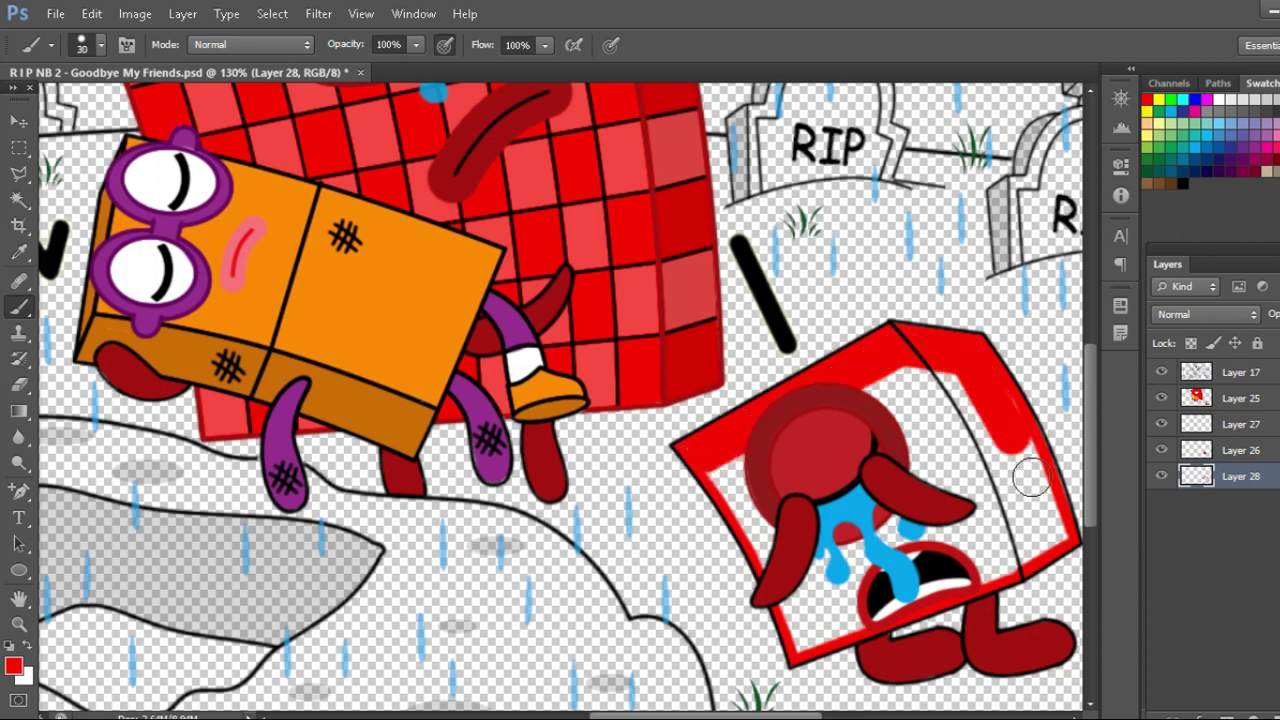
shift+click(1047, 537)
shift+click(804, 635)
shift+click(796, 604)
shift+click(725, 475)
key(bracketright)
key(bracketright)
key(bracketright)
mouse_move(800, 540)
mouse_down()
mouse_move(970, 420)
mouse_move(915, 430)
mouse_up()
- Add soft purple shading around the crying block's eye on a new layer and adjust that layer's opacity
click(1279, 717)
click(1212, 173)
click(102, 46)
click(105, 197)
click(746, 467)
key(bracketright)
key(bracketright)
key(bracketright)
key(bracketright)
mouse_move(742, 466)
mouse_down()
mouse_move(835, 455)
mouse_move(912, 410)
mouse_move(893, 408)
mouse_up()
click(1254, 146)
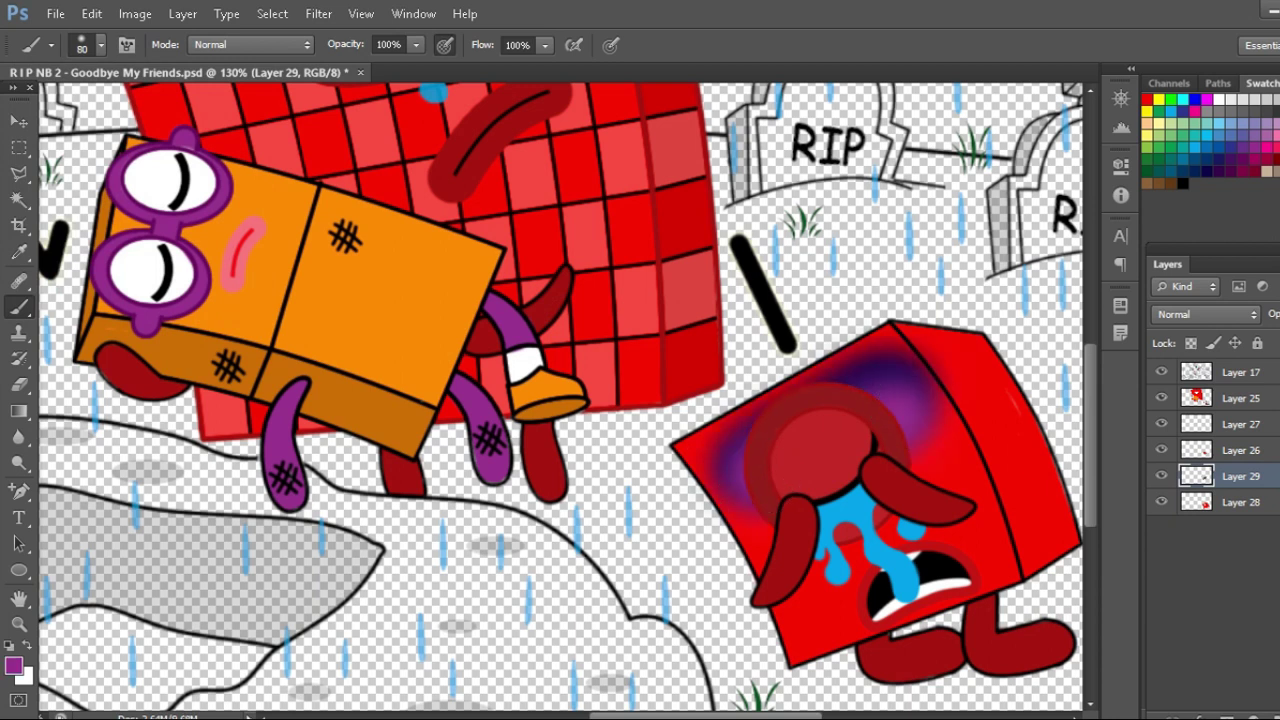
click(1279, 314)
- Darken the small crying block's side face with translucent black on a new layer using a hard brush
click(1279, 717)
click(1183, 183)
click(102, 46)
click(72, 199)
click(65, 112)
click(1279, 314)
key(bracketleft)
key(bracketleft)
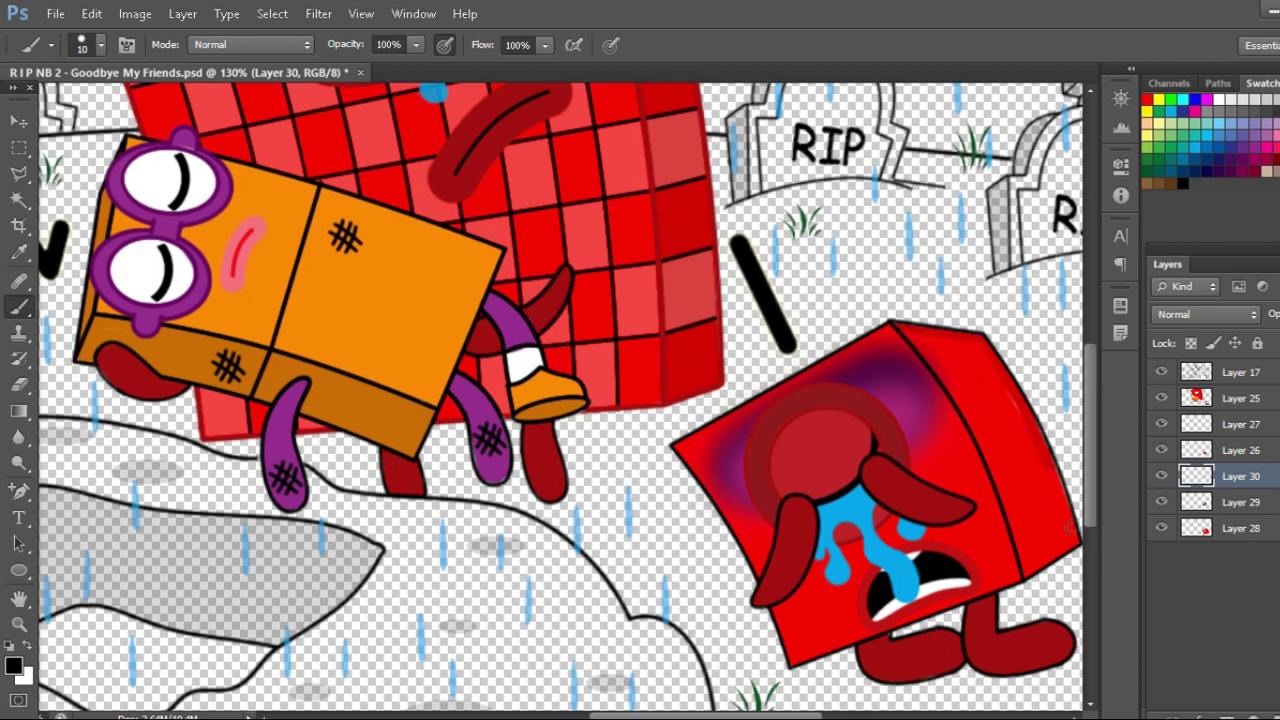
drag(1005, 495, 905, 328)
mouse_move(985, 349)
mouse_down()
mouse_move(1048, 489)
mouse_move(1040, 554)
mouse_move(947, 355)
mouse_move(1030, 518)
mouse_up()
click(1256, 520)
alt+click(1018, 405)
scroll(1008, 399, down, 4)
- Merge all the character colour layers beneath the line art into one layer
click(1270, 400)
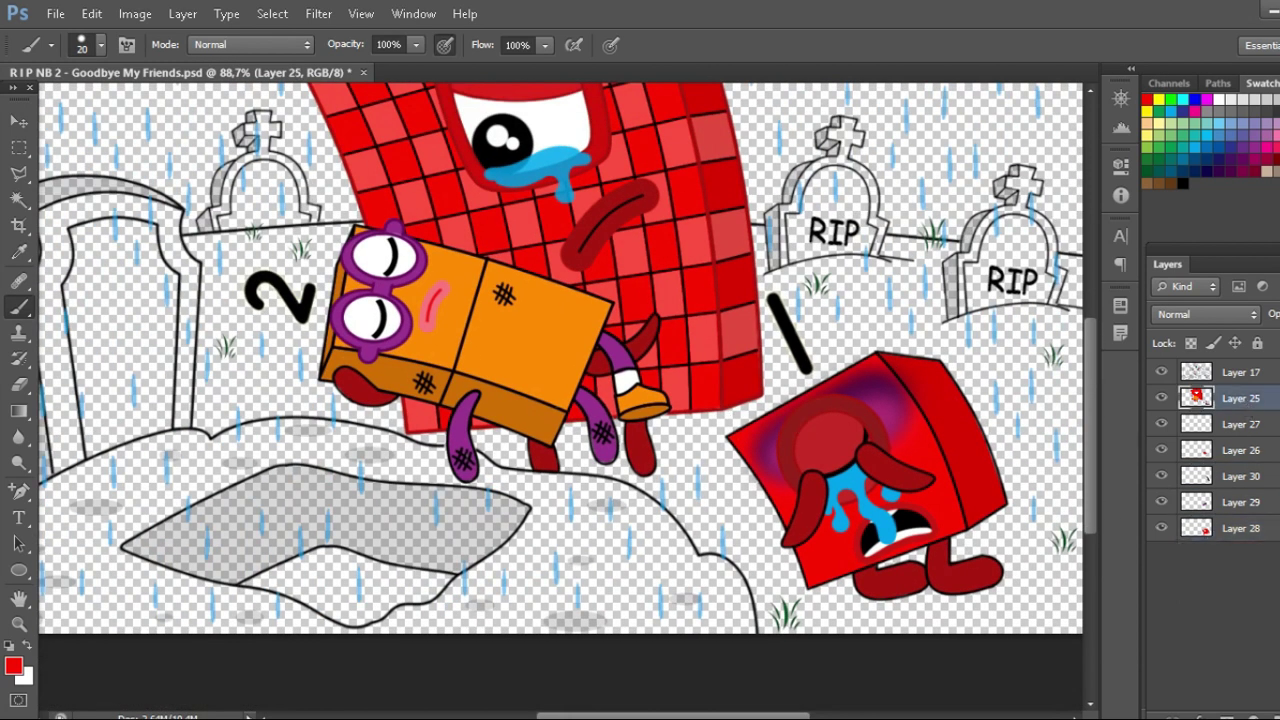
shift+click(1268, 527)
key(ctrl+e)
- Paint the large blank gravestone grey-blue on a new layer beneath the merged character colours
key(ctrl+alt+shift+n)
key(ctrl+bracketleft)
scroll(857, 390, down, 1)
click(12, 668)
click(987, 363)
key(Return)
mouse_move(55, 300)
mouse_down()
mouse_move(161, 279)
mouse_move(221, 301)
mouse_move(238, 355)
mouse_move(229, 493)
mouse_move(126, 525)
mouse_move(93, 550)
mouse_move(57, 360)
mouse_move(62, 303)
mouse_move(75, 309)
mouse_move(89, 429)
mouse_move(198, 482)
mouse_move(213, 356)
mouse_move(204, 305)
mouse_move(120, 308)
mouse_move(122, 403)
mouse_move(163, 335)
mouse_move(169, 441)
mouse_up()
key(bracketright)
key(bracketright)
key(bracketright)
key(bracketright)
key(bracketright)
key(bracketright)
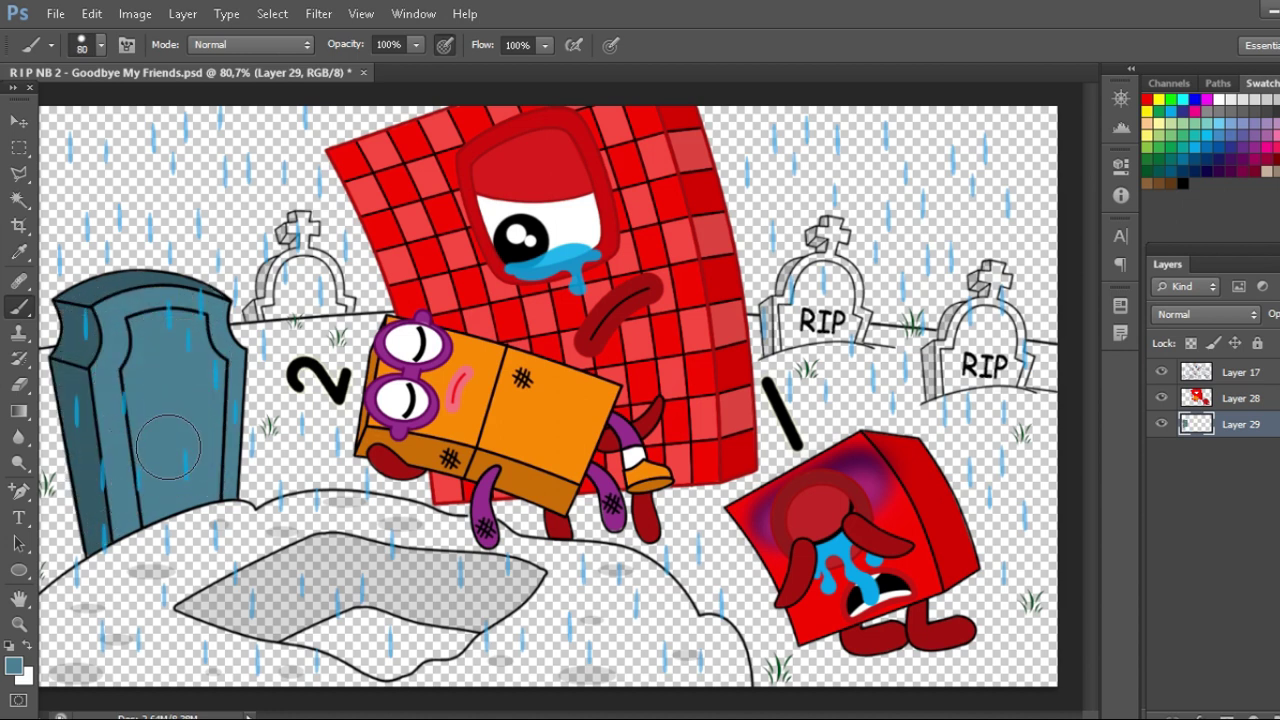
- Paint the farthest right RIP gravestone and its cross slate blue
scroll(1000, 322, up, 3)
key(bracketleft)
key(bracketleft)
key(bracketleft)
key(bracketleft)
key(bracketleft)
key(bracketleft)
click(14, 666)
key(Return)
drag(962, 266, 998, 250)
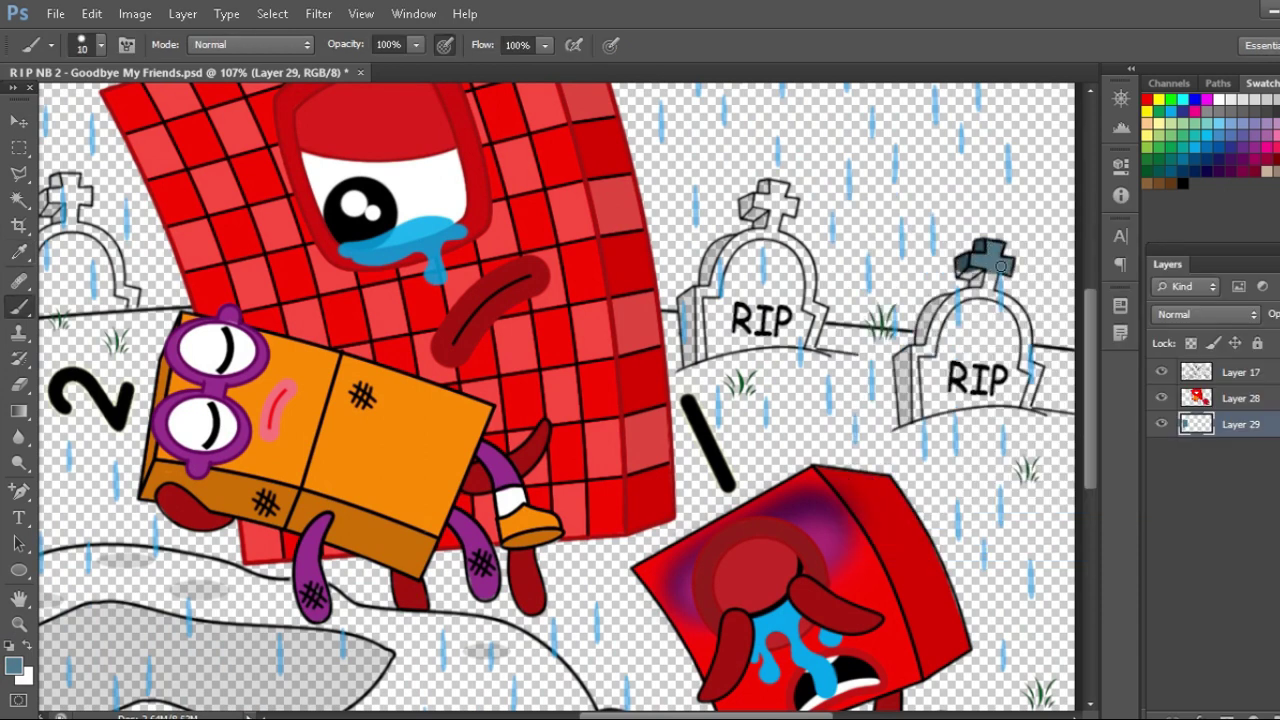
key(bracketright)
key(bracketright)
key(bracketright)
key(bracketright)
mouse_move(974, 290)
mouse_down()
mouse_move(970, 330)
mouse_move(935, 330)
mouse_move(1005, 310)
mouse_move(983, 362)
mouse_move(920, 412)
mouse_move(898, 358)
mouse_move(920, 400)
mouse_move(1010, 385)
mouse_up()
- Paint the RIP gravestone beside the large red block, including its cross, in the same slate blue
key(bracketright)
mouse_move(686, 362)
mouse_down()
mouse_move(703, 290)
mouse_move(728, 255)
mouse_move(768, 245)
mouse_move(794, 258)
mouse_move(782, 295)
mouse_up()
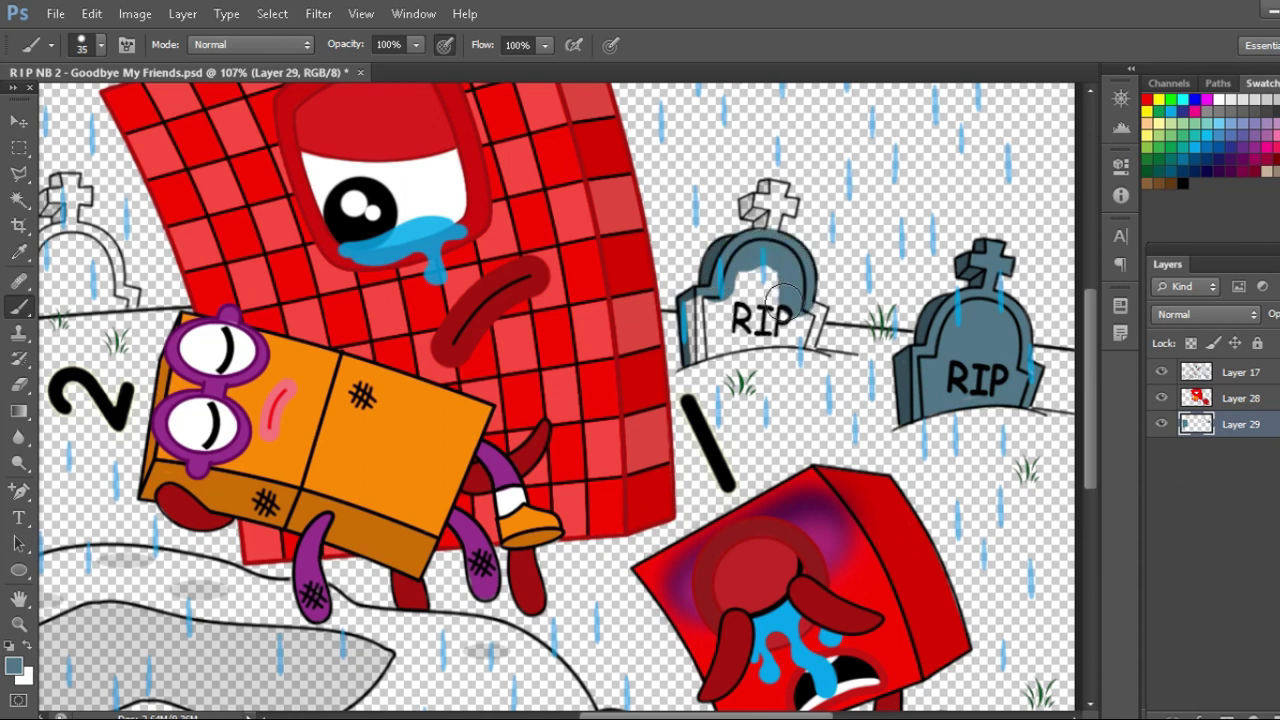
mouse_move(815, 338)
mouse_down()
mouse_move(689, 360)
mouse_move(717, 335)
mouse_move(809, 317)
mouse_move(749, 297)
mouse_up()
key(bracketleft)
key(bracketleft)
drag(760, 235, 747, 212)
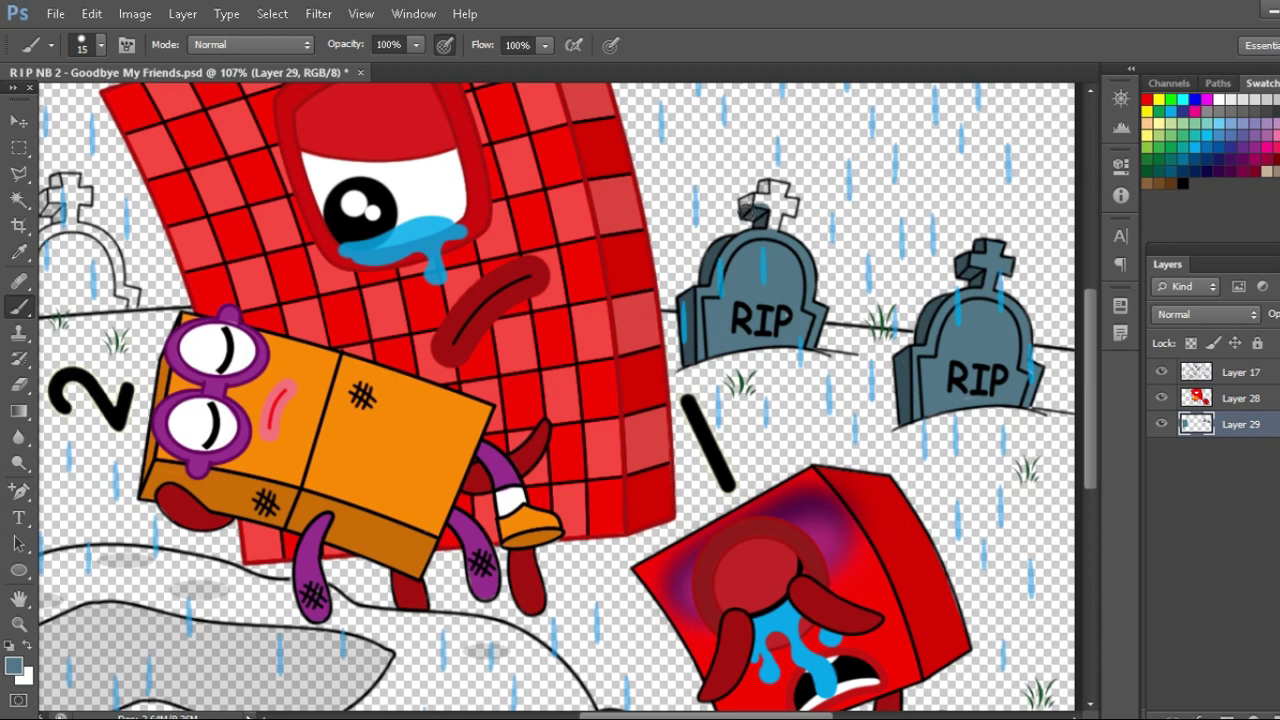
key(e)
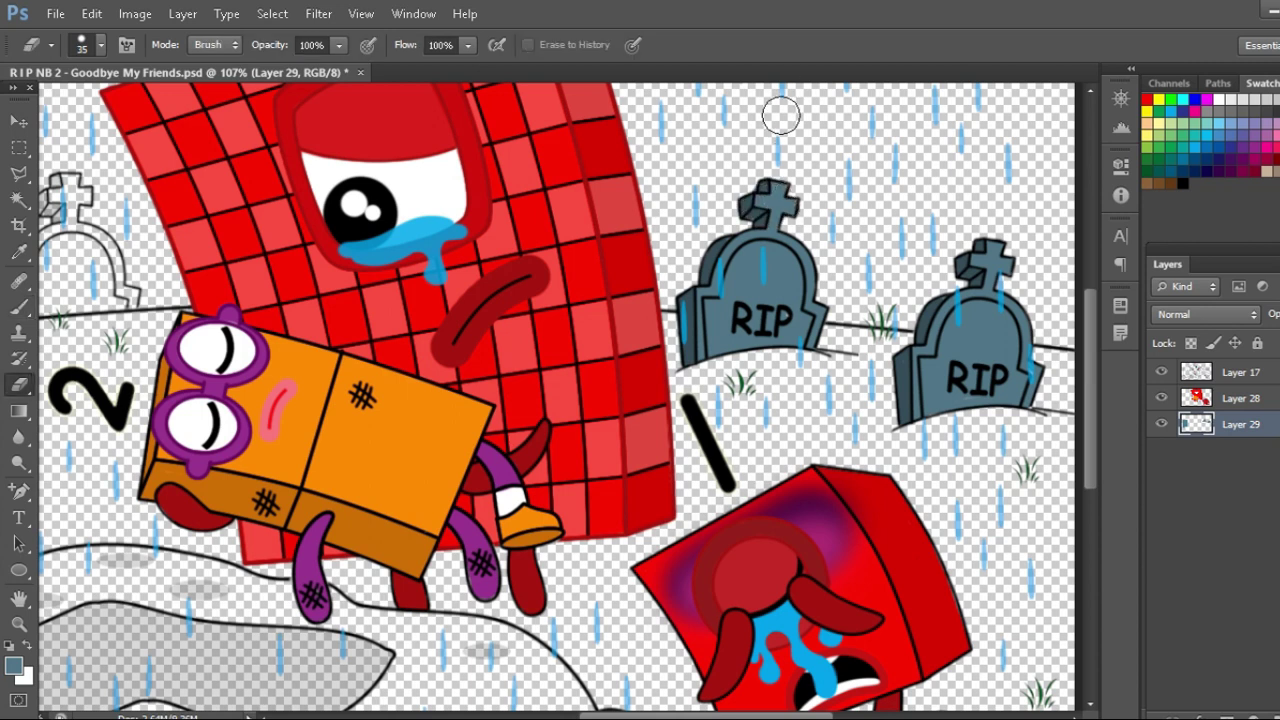
scroll(737, 188, down, 1)
- Paint the small cross-topped gravestone left of the large red block slate blue
key(b)
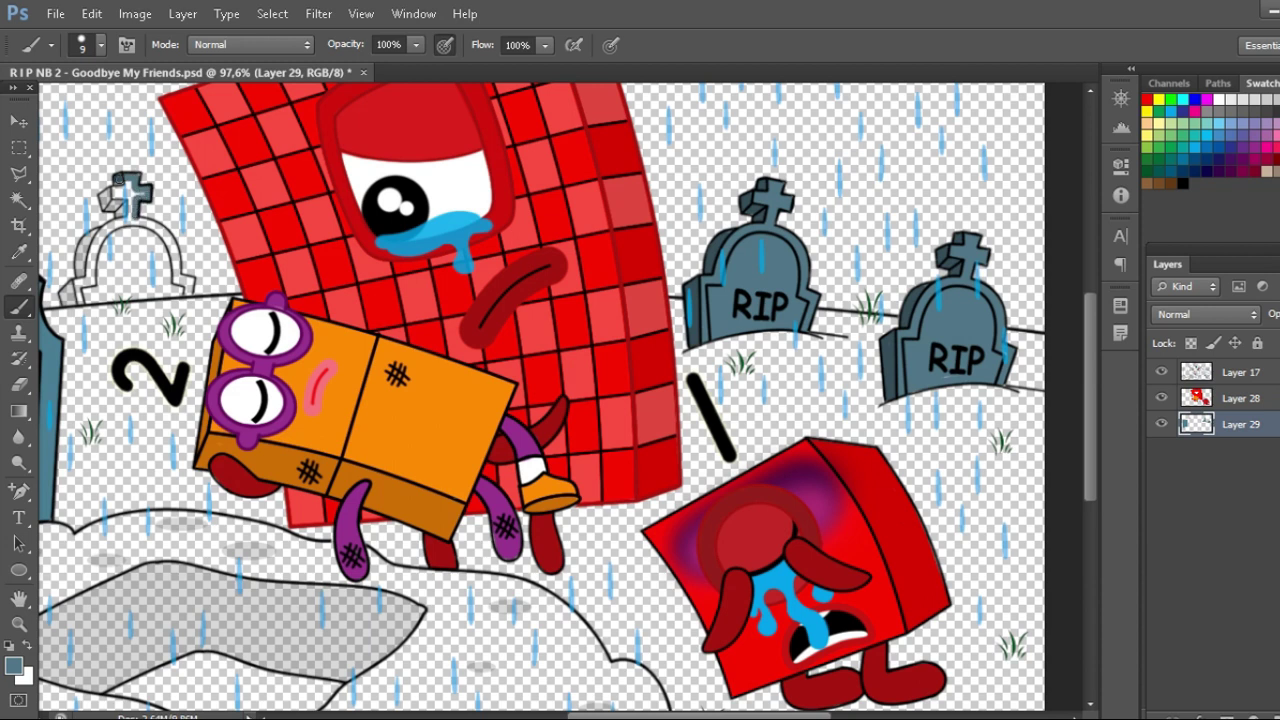
mouse_move(124, 204)
mouse_down()
mouse_move(82, 269)
mouse_move(89, 284)
mouse_up()
key(bracketleft)
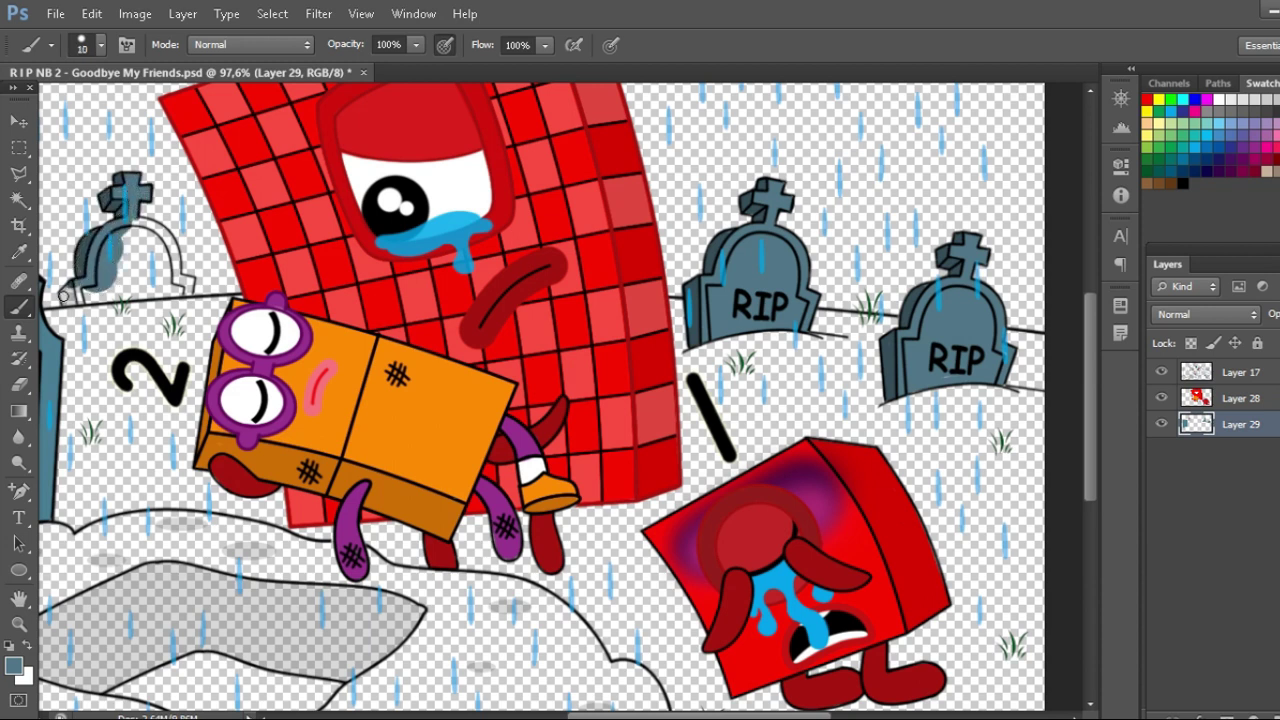
drag(186, 289, 176, 277)
mouse_move(140, 235)
mouse_down()
mouse_move(167, 264)
mouse_move(131, 262)
mouse_up()
key(bracketleft)
key(bracketleft)
- Merge the character colours with the gravestone colour layer
scroll(347, 299, down, 3)
click(1243, 400)
key(ctrl+e)
- Paint the dirt mound brown on a new layer beneath the merged colours
key(ctrl+alt+shift+n)
drag(1243, 400, 1243, 482)
click(1159, 183)
key(bracketright)
key(bracketright)
key(bracketright)
key(bracketright)
key(bracketright)
key(bracketright)
key(bracketright)
key(bracketright)
key(bracketright)
key(bracketright)
mouse_move(92, 612)
mouse_down()
mouse_move(245, 515)
mouse_move(340, 512)
mouse_move(440, 525)
mouse_move(645, 595)
mouse_move(700, 640)
mouse_move(335, 620)
mouse_move(240, 595)
mouse_up()
- Colour the open grave dark brown and shade its depths with soft translucent black on a new layer
click(1171, 183)
key(ctrl+alt+shift+n)
key(d)
click(101, 45)
click(105, 199)
click(362, 578)
key(bracketright)
key(bracketright)
key(bracketright)
key(bracketright)
key(bracketright)
key(bracketright)
key(bracketright)
key(bracketright)
mouse_move(362, 558)
mouse_down()
mouse_move(466, 597)
mouse_move(318, 590)
mouse_move(414, 595)
mouse_up()
click(1279, 314)
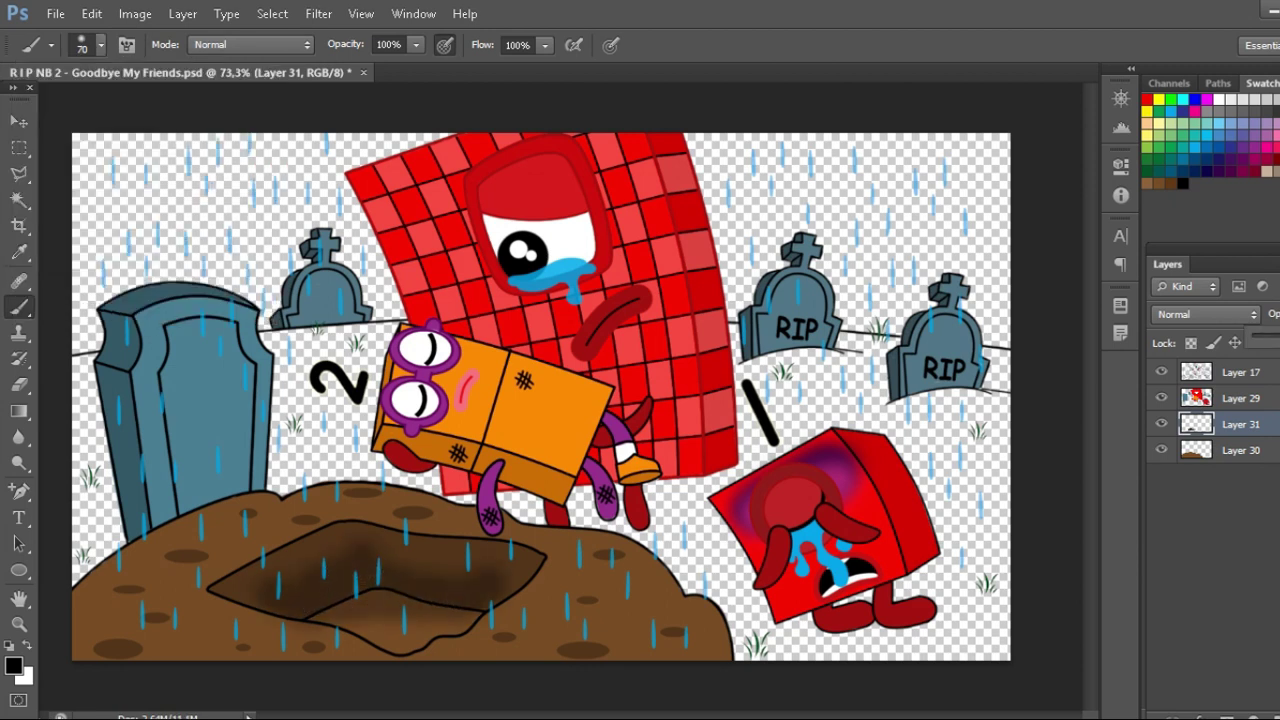
key(e)
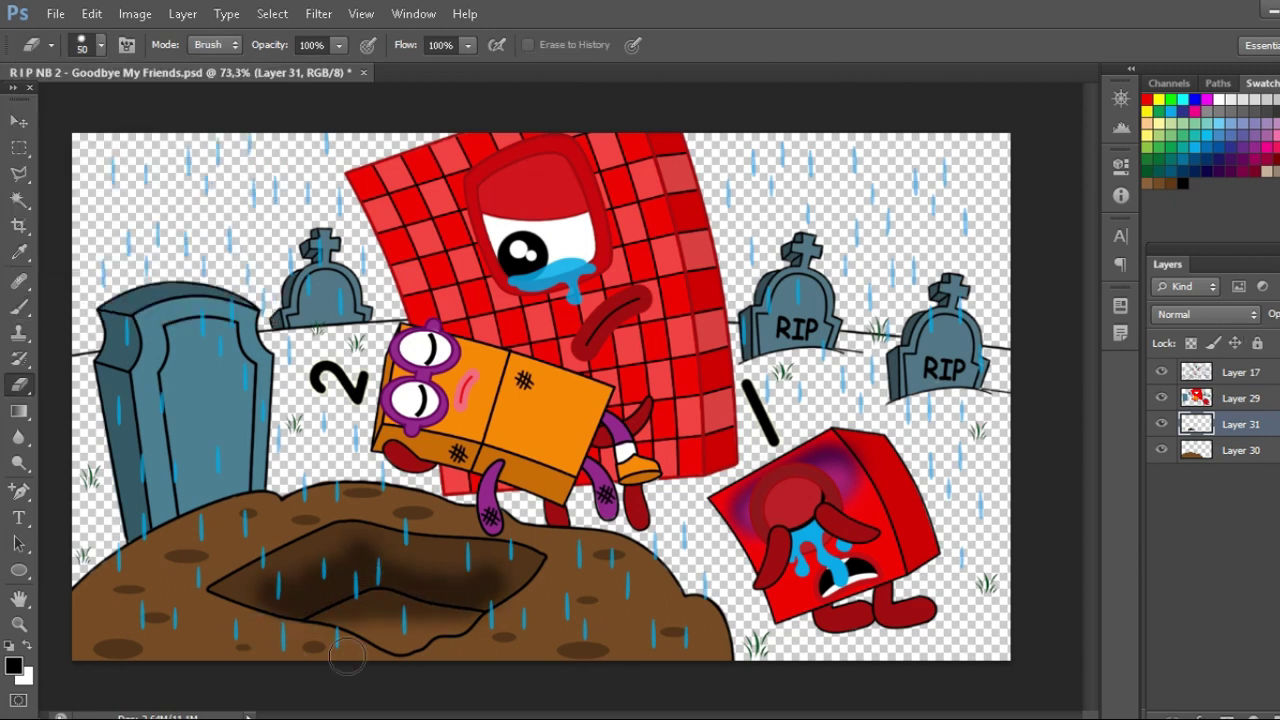
- Merge the character, grave shading and dirt mound layers into one colour layer
click(1248, 399)
key(ctrl+e)
key(ctrl+e)
- Paint soft dark green grass patches across the ground on a new layer beneath the merged colours
click(1279, 716)
drag(1241, 398, 1241, 436)
click(1279, 147)
key(b)
key(bracketright)
key(bracketright)
key(bracketright)
key(bracketright)
mouse_move(85, 395)
mouse_down()
mouse_move(320, 390)
mouse_move(820, 430)
mouse_move(720, 520)
mouse_move(742, 600)
mouse_up()
- Fill the rest of the grassy ground with lighter green (#56a82a) on a new layer beneath the dark grass patches
click(1279, 716)
drag(1241, 424, 1241, 461)
click(14, 666)
click(1135, 444)
drag(1046, 363, 1022, 339)
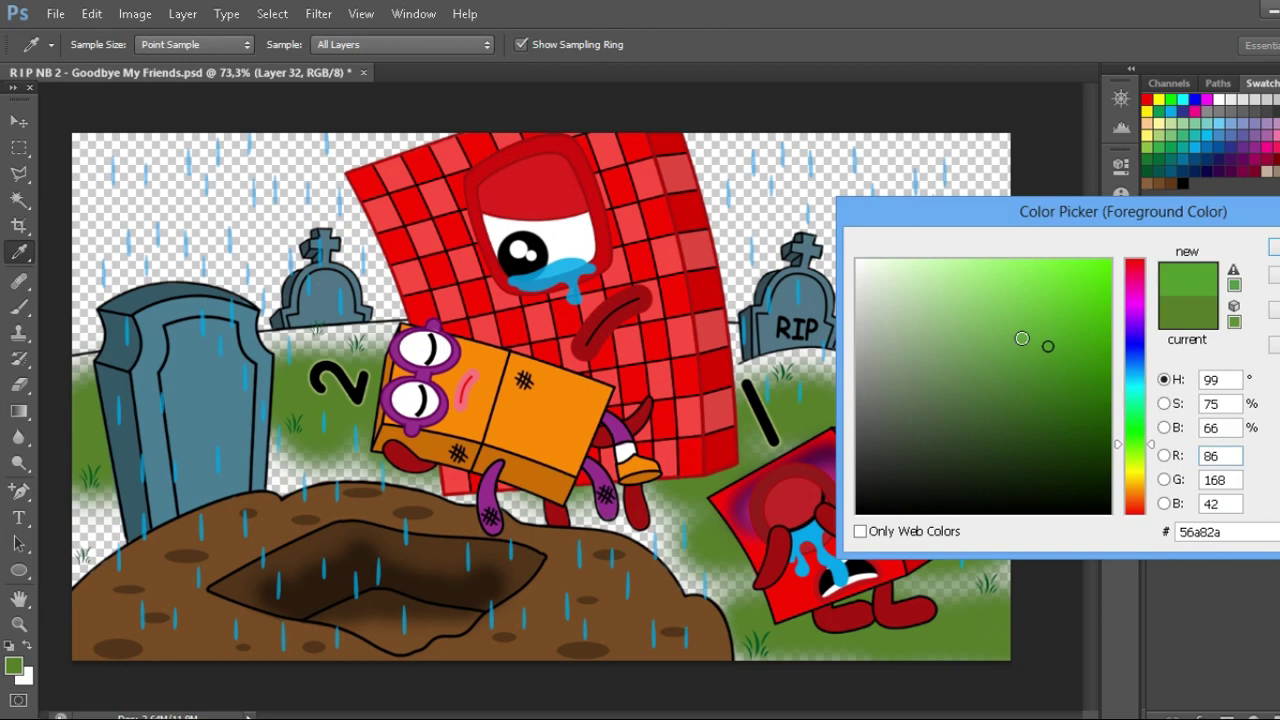
click(1276, 247)
click(101, 46)
mouse_move(1000, 395)
mouse_down()
mouse_move(724, 368)
mouse_move(264, 372)
mouse_move(82, 402)
mouse_move(808, 682)
mouse_move(492, 479)
mouse_up()
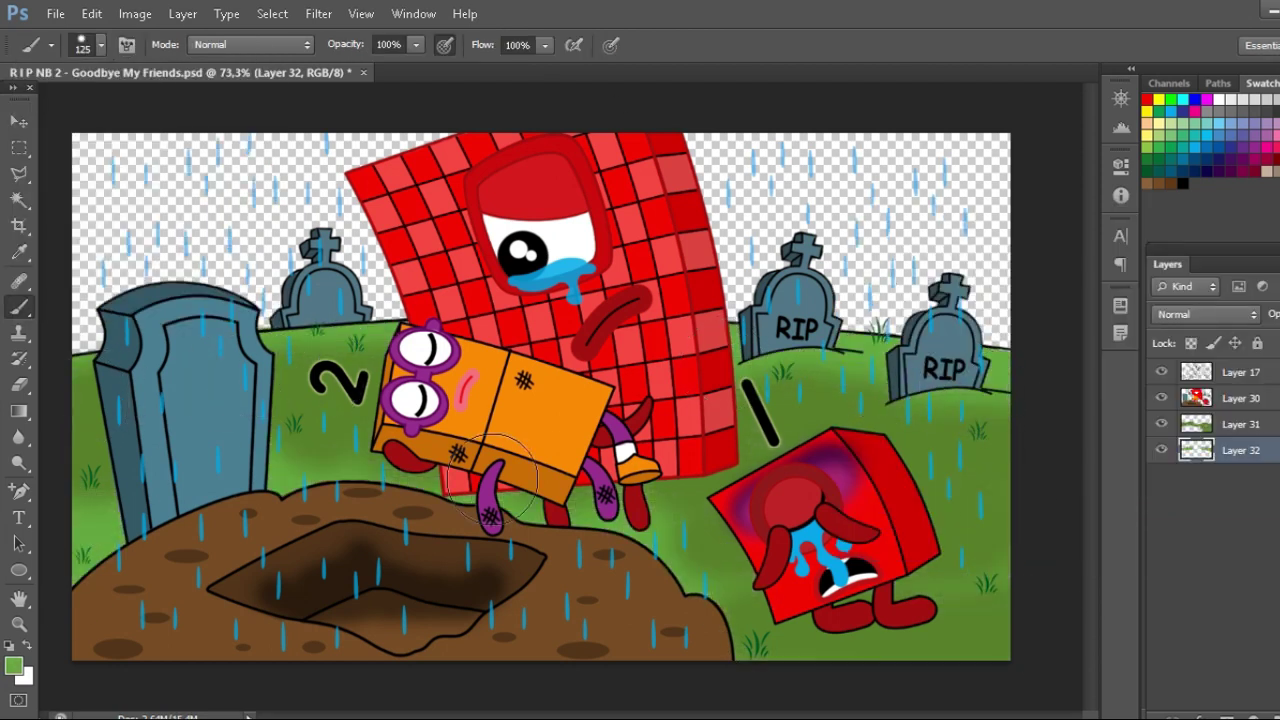
- Draw flat translucent black elliptical shadows on the grass beneath the characters and gravestones on a new layer
key(ctrl+shift+alt+n)
key(d)
key(m)
drag(765, 602, 917, 632)
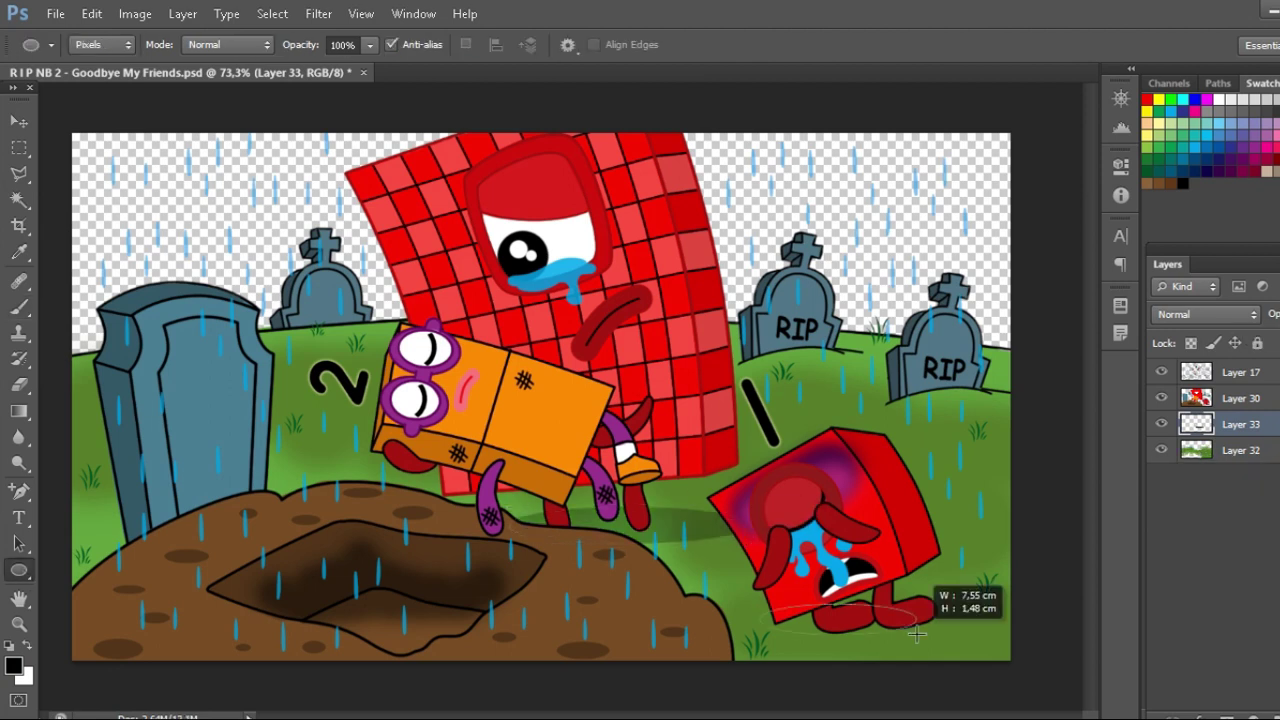
drag(879, 371, 980, 397)
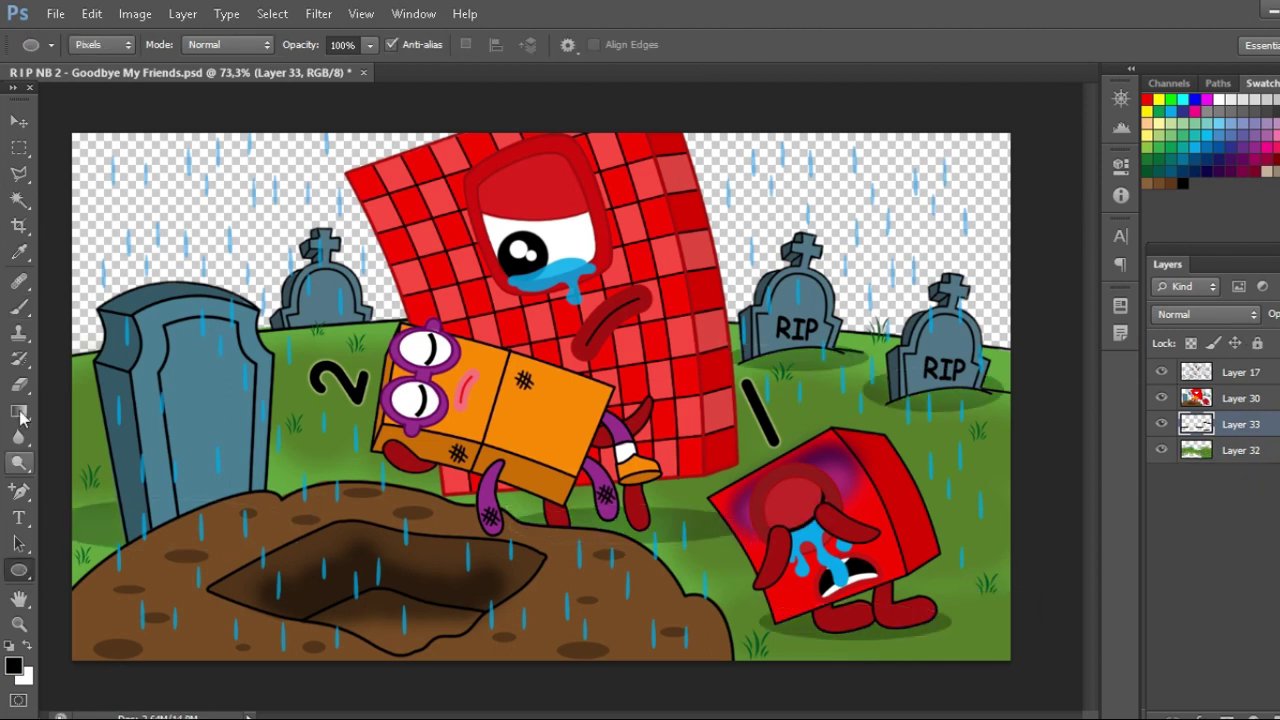
- Merge the character colours, ground shadows and grass layers into one colour layer
key(b)
key(ctrl+e)
key(ctrl+e)
- Fill the sky with dark navy blue using a large 250 px brush on a new layer beneath the merged colours
key(ctrl+shift+n)
drag(1262, 398, 1268, 477)
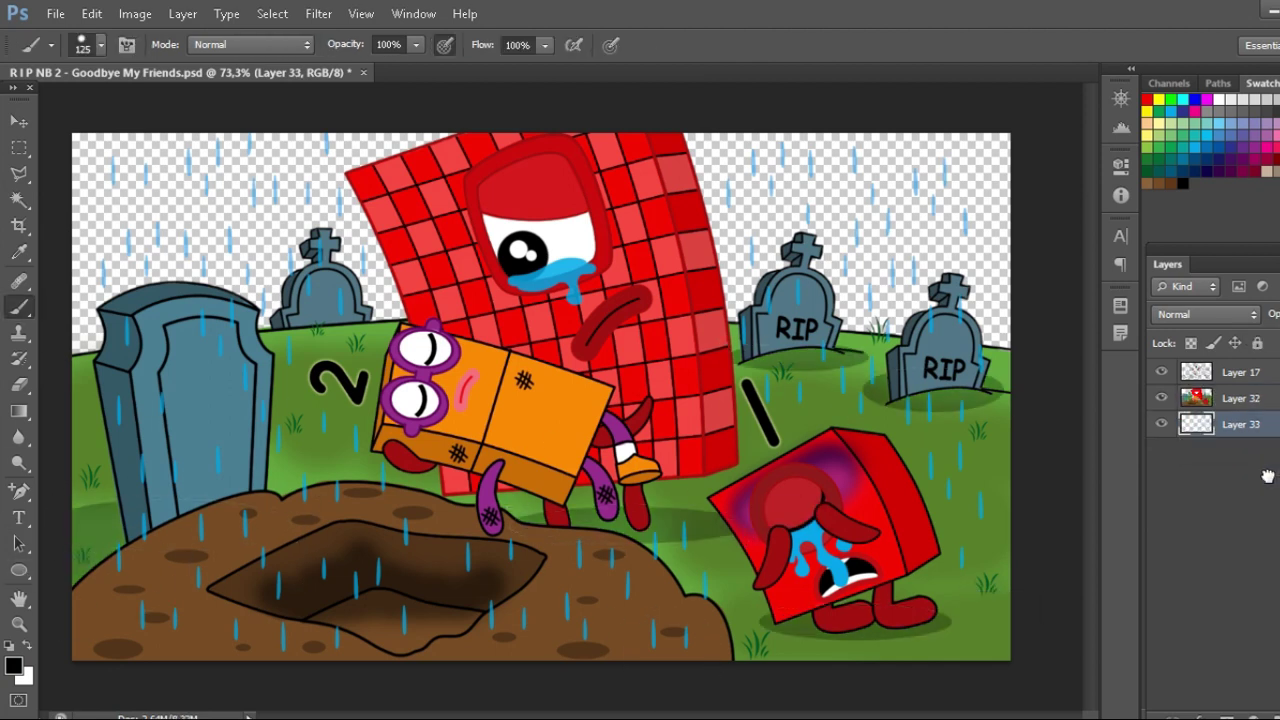
click(1210, 160)
key(bracketright)
key(bracketright)
key(bracketright)
key(bracketright)
mouse_move(157, 186)
mouse_down()
mouse_move(490, 330)
mouse_move(979, 168)
mouse_move(990, 220)
mouse_up()
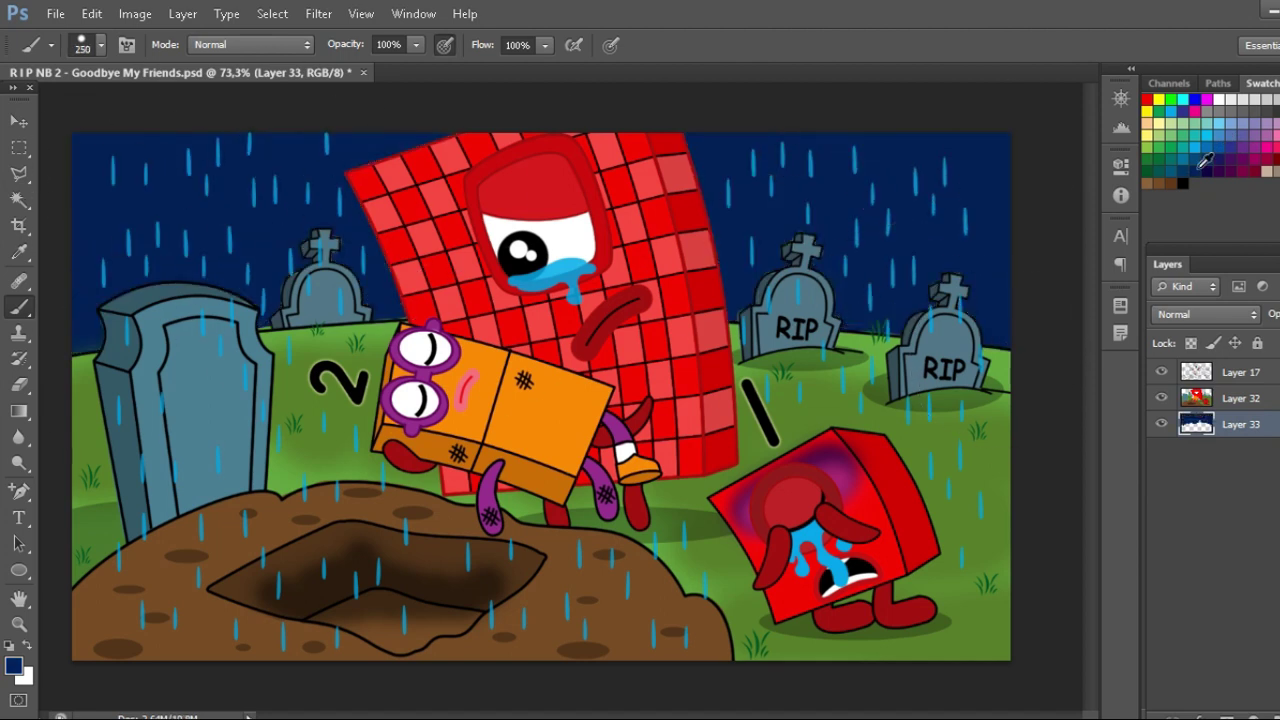
- Choose a soft brush and a cloud colour, and paint a first band of clouds across the top of the night sky
click(1207, 171)
click(14, 666)
click(1275, 247)
click(101, 45)
click(106, 200)
click(985, 129)
key(bracketleft)
key(bracketleft)
key(bracketleft)
key(bracketleft)
mouse_move(990, 150)
mouse_down()
mouse_move(930, 165)
mouse_move(130, 173)
mouse_move(277, 139)
mouse_up()
- Change the paint colour to a muted greyish purple and brush soft clouds along the sky's upper edge
click(14, 666)
click(985, 430)
click(1275, 247)
mouse_move(990, 134)
mouse_down()
mouse_move(637, 113)
mouse_move(80, 150)
mouse_up()
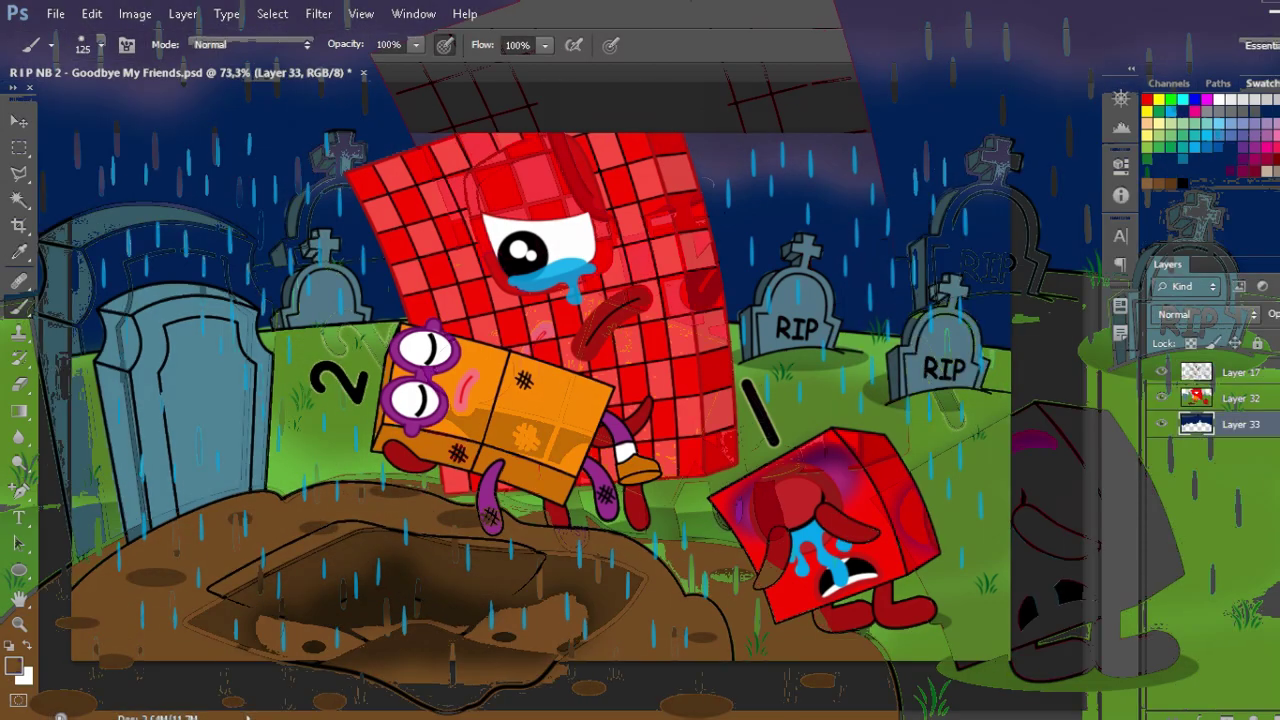